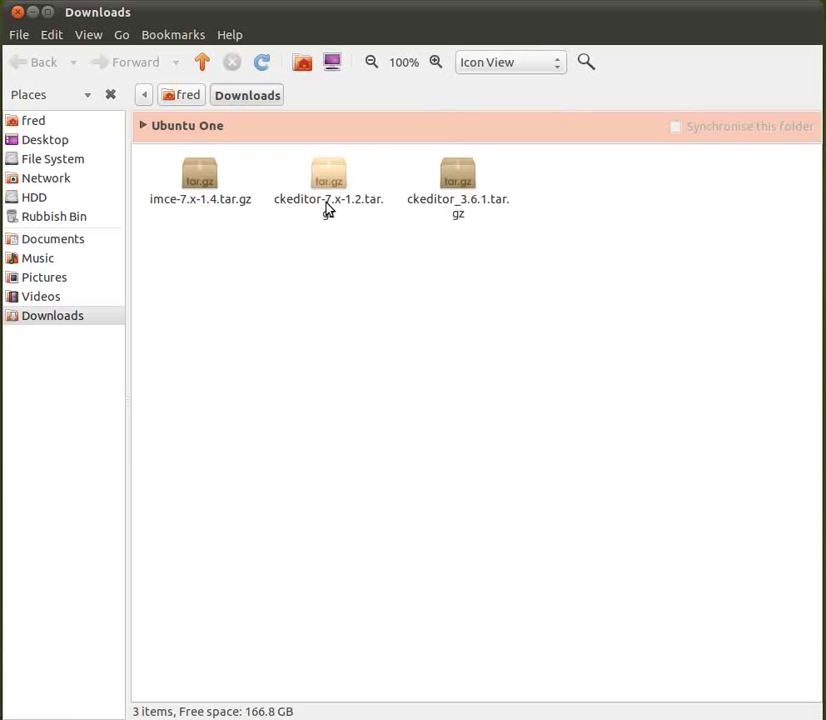
Show the Downloads folder and inspect the ckeditor_3.6.1, imce-7.x-1.4 and ckeditor-7.x-1.2 archives.
left_click(325, 207)
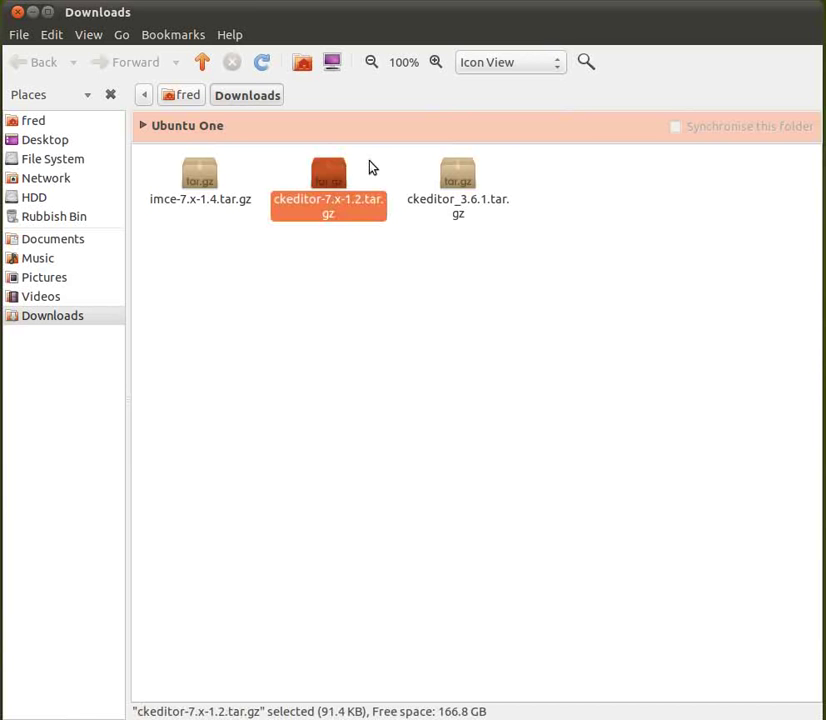
left_click(460, 175)
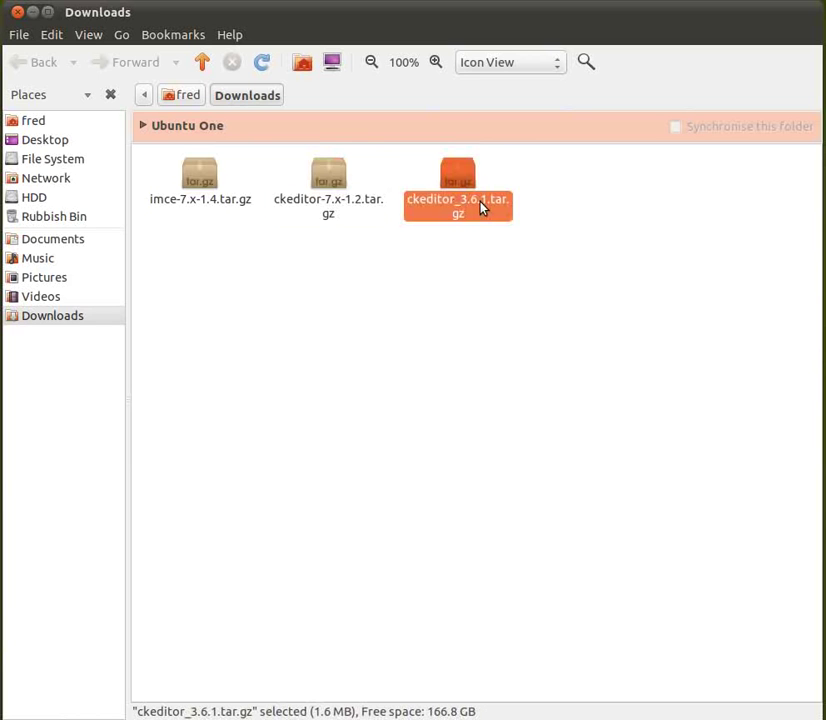
left_click(208, 187)
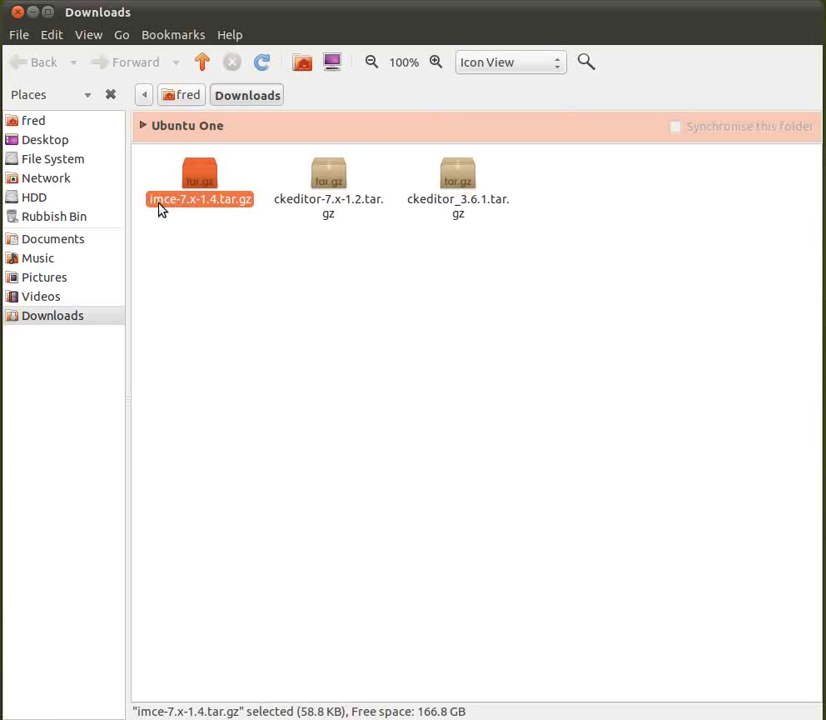
left_click(191, 264)
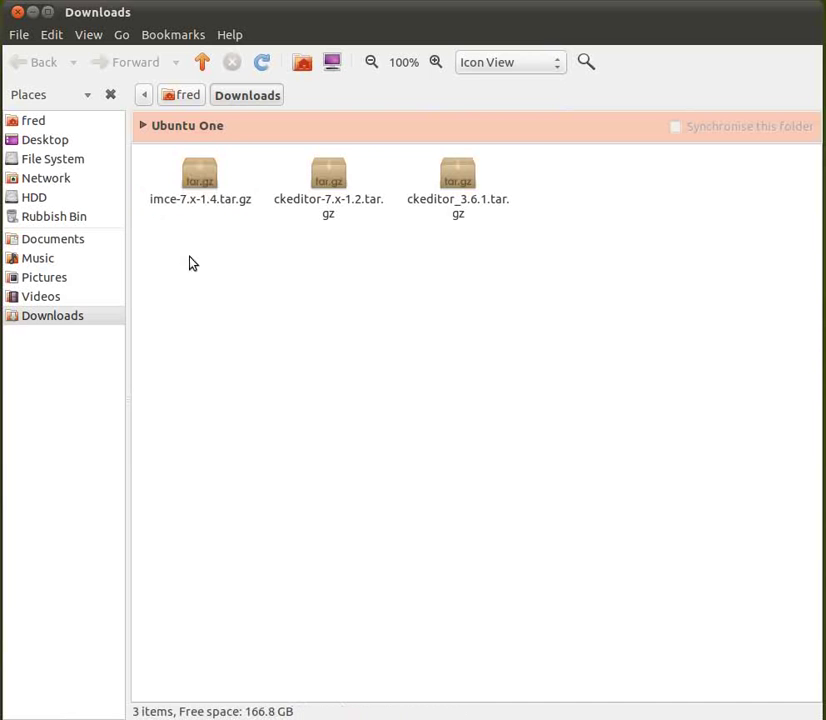
left_click(336, 200)
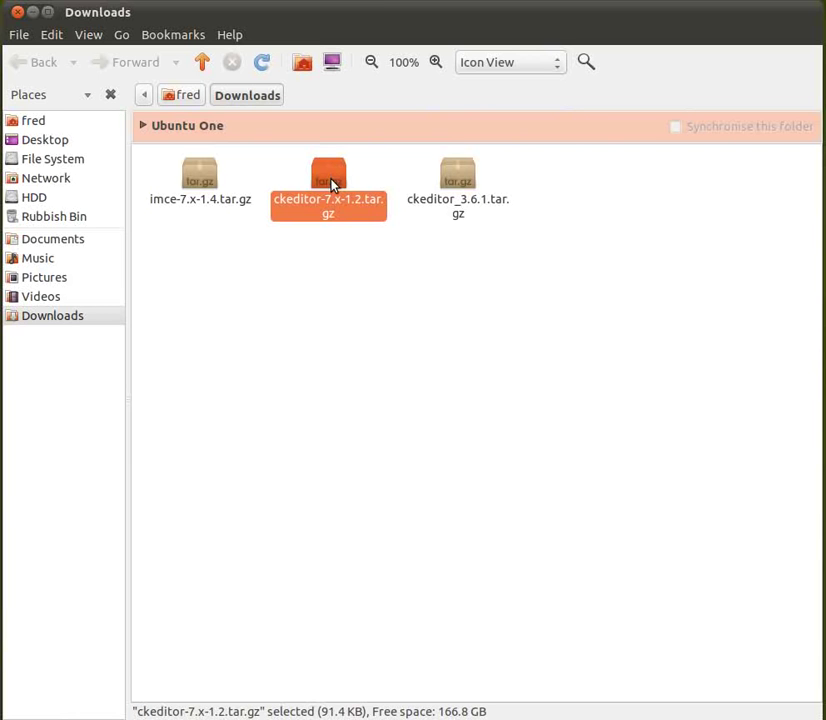
Extract ckeditor-7.x-1.2.tar.gz into Downloads and close Archive Manager.
double_click(333, 185)
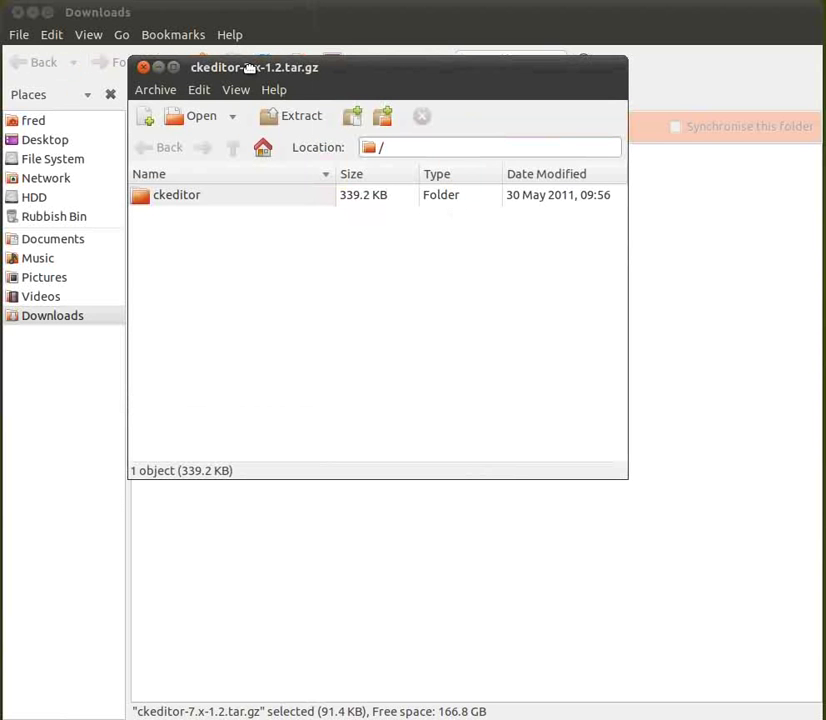
left_click(267, 116)
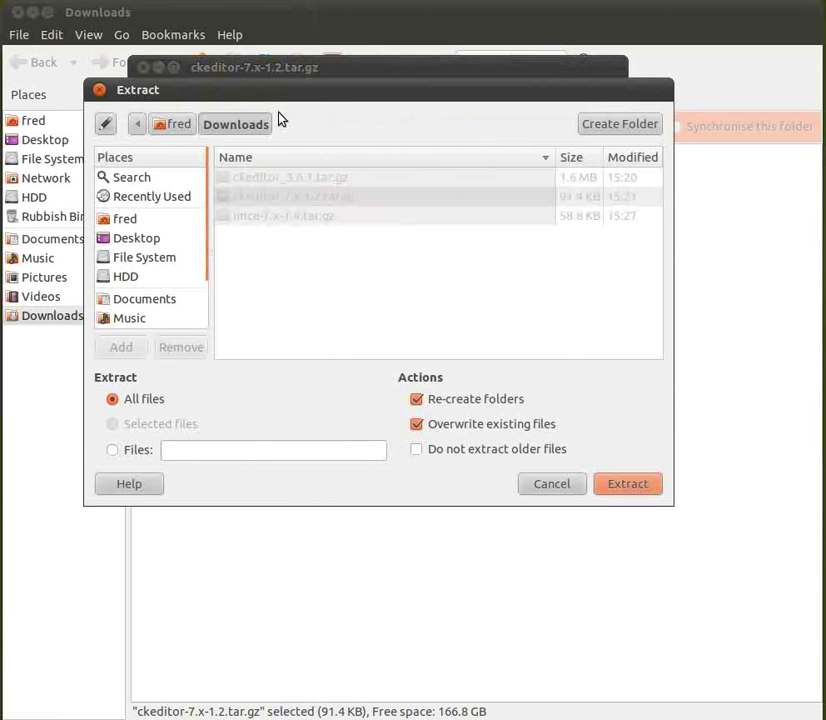
left_click(650, 485)
left_click(480, 359)
left_click(144, 68)
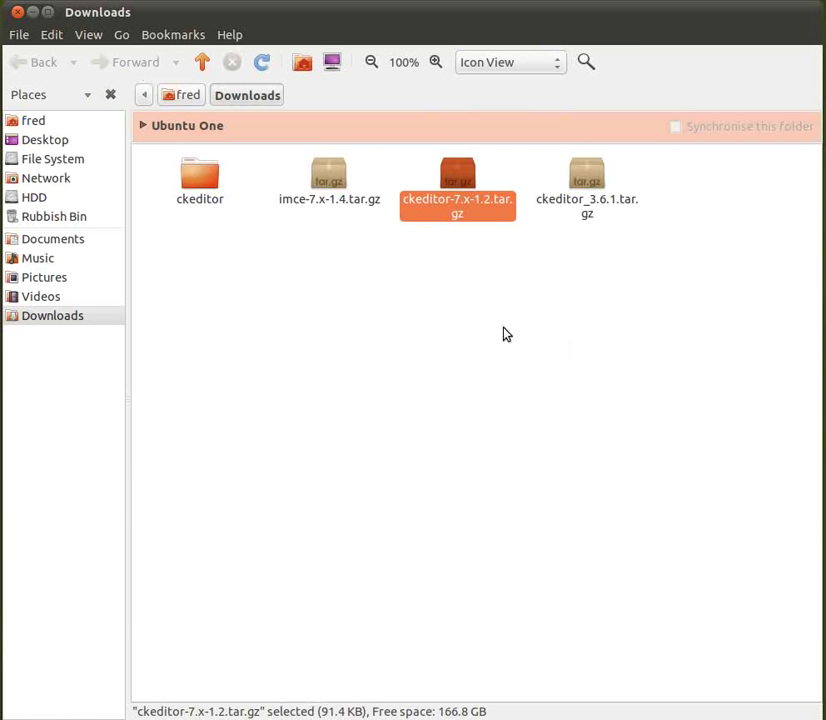
Append '-module' to the extracted ckeditor folder's name, making it ckeditor-module.
left_click(207, 205)
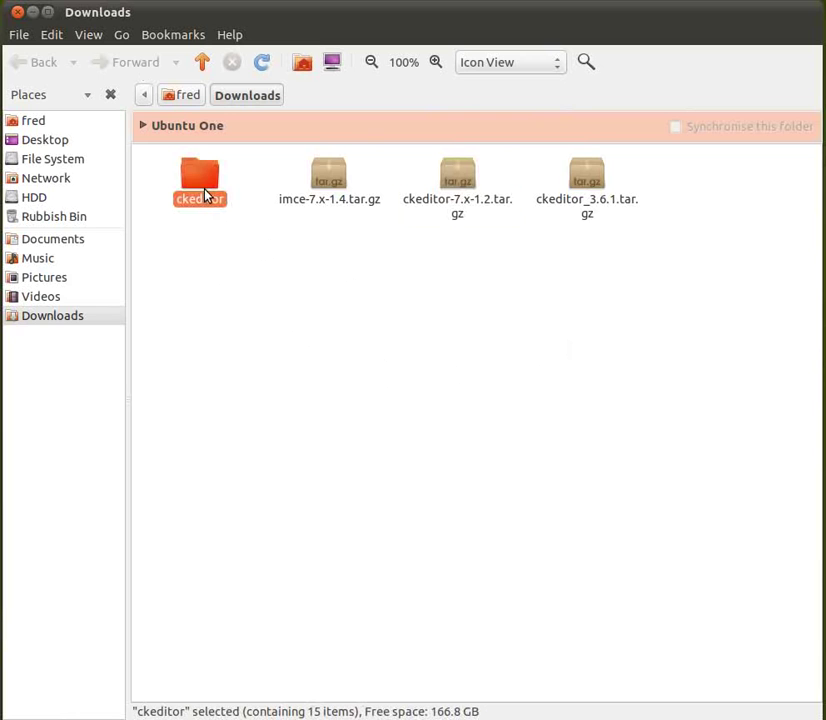
left_click(205, 195)
left_click(236, 198)
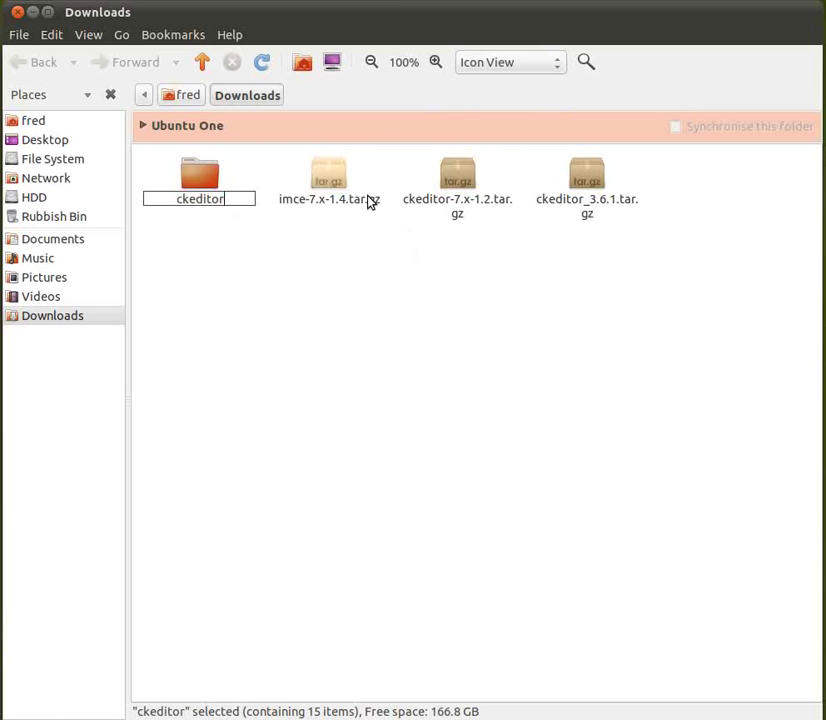
left_click(581, 188)
left_click(197, 188)
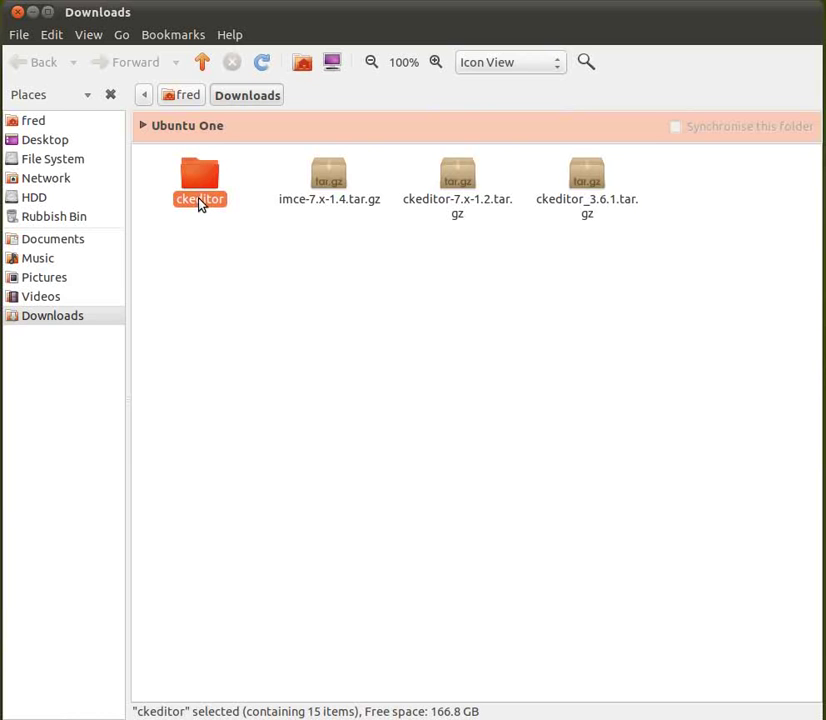
left_click(200, 202)
left_click(236, 192)
type("-mod")
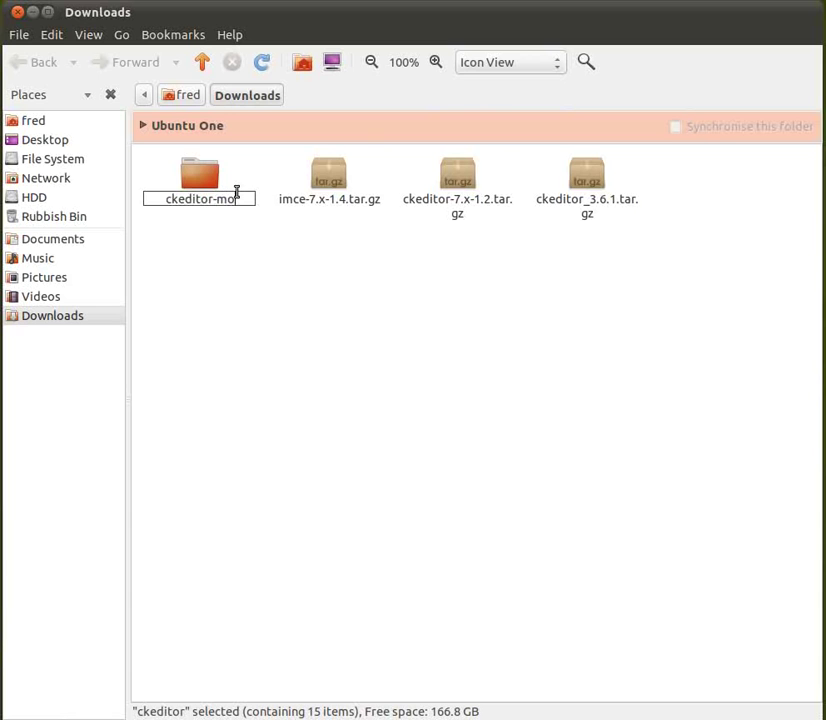
type("ule")
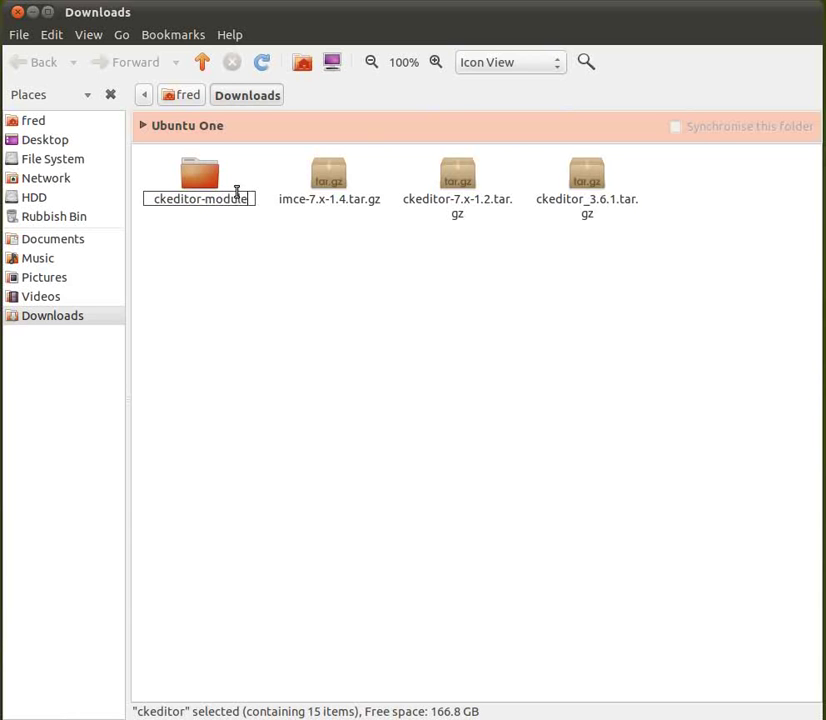
left_click(213, 291)
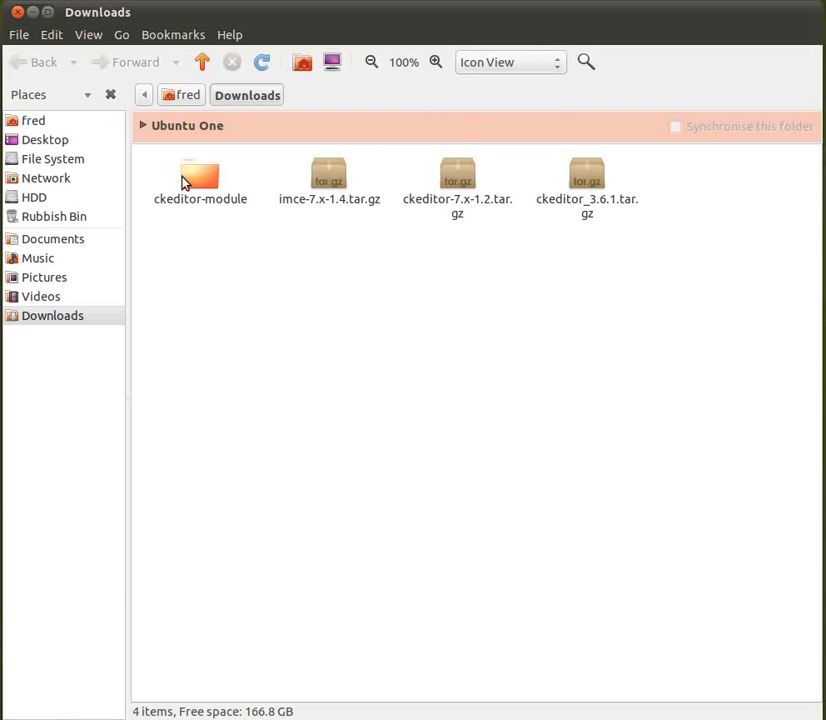
Extract ckeditor_3.6.1.tar.gz into Downloads, producing a new ckeditor folder, and close Archive Manager.
double_click(587, 182)
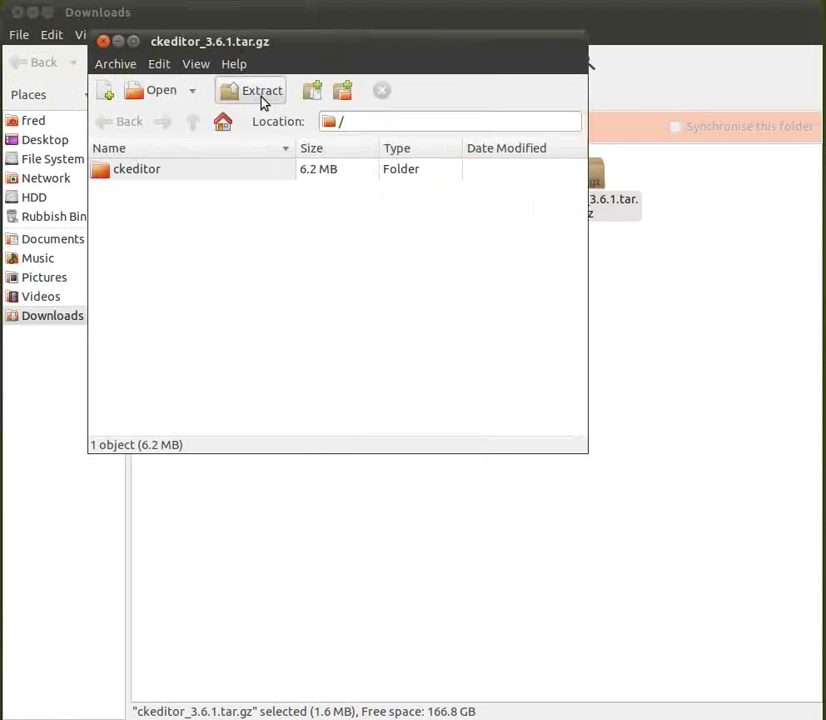
left_click(262, 92)
left_click(587, 457)
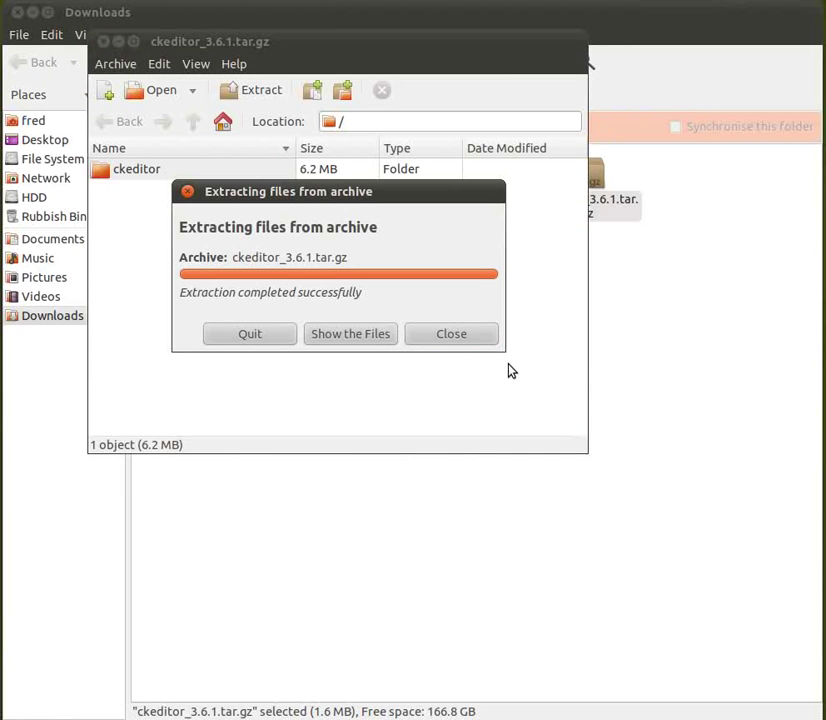
left_click(462, 336)
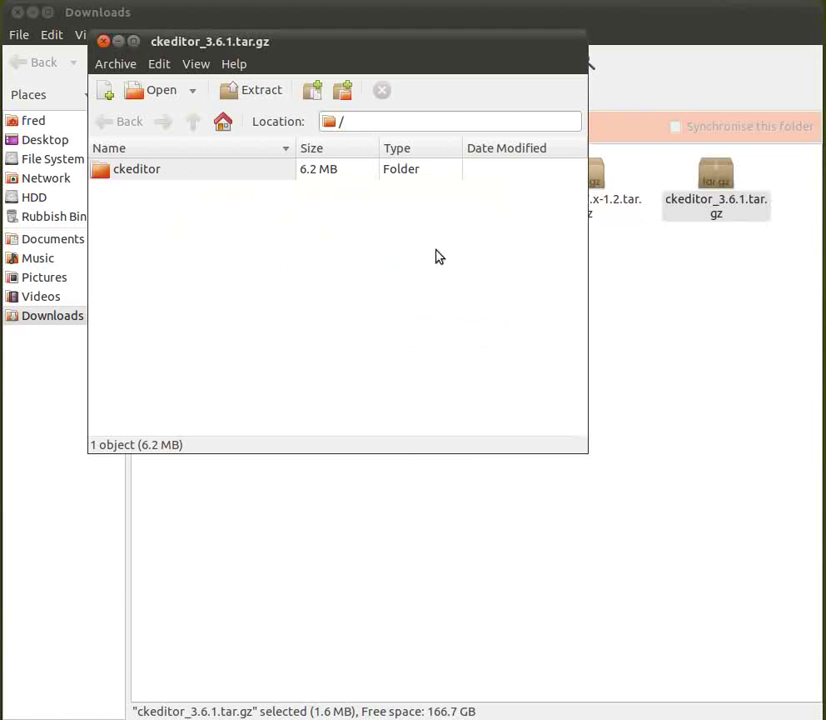
left_click(103, 43)
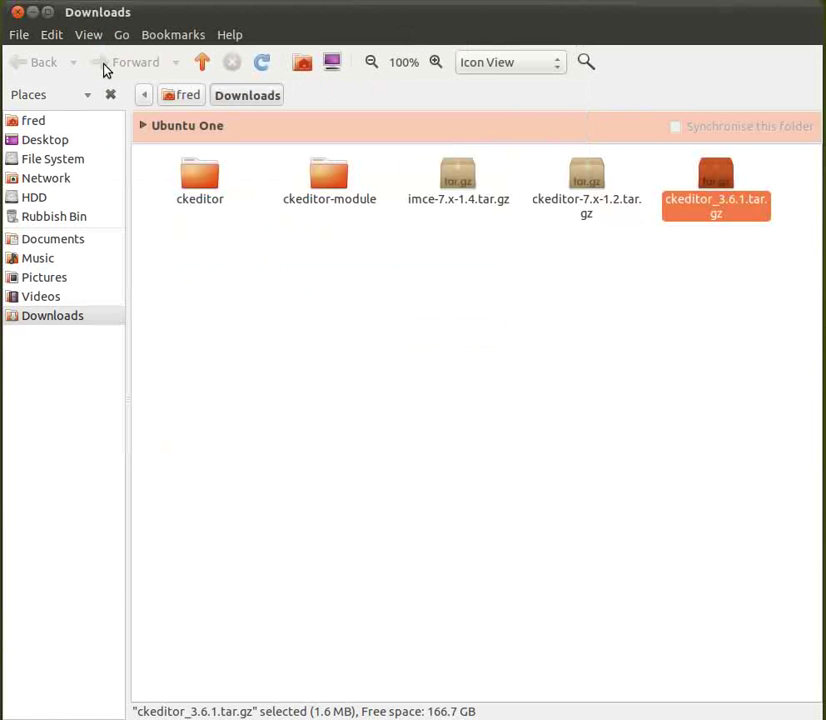
Copy the ckeditor library folder into the ckeditor subfolder inside ckeditor-module.
left_click(198, 186)
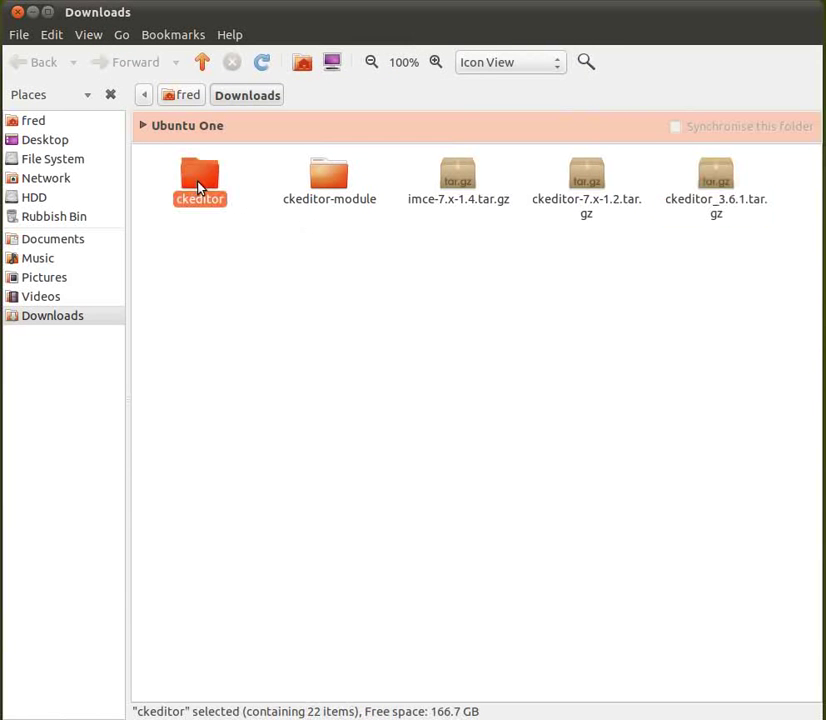
left_click(323, 183)
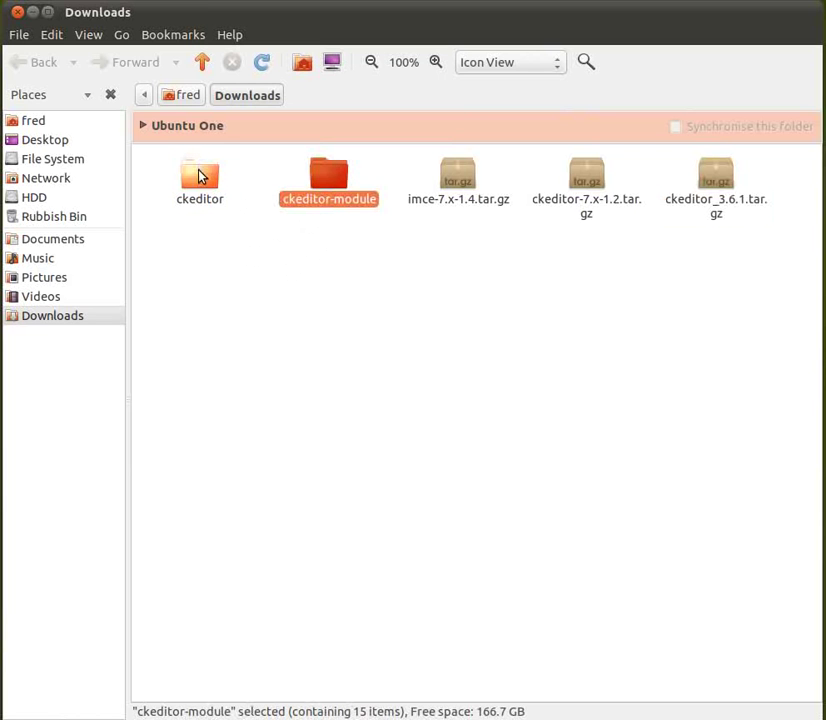
left_click(200, 178)
right_click(201, 180)
left_click(238, 334)
double_click(331, 178)
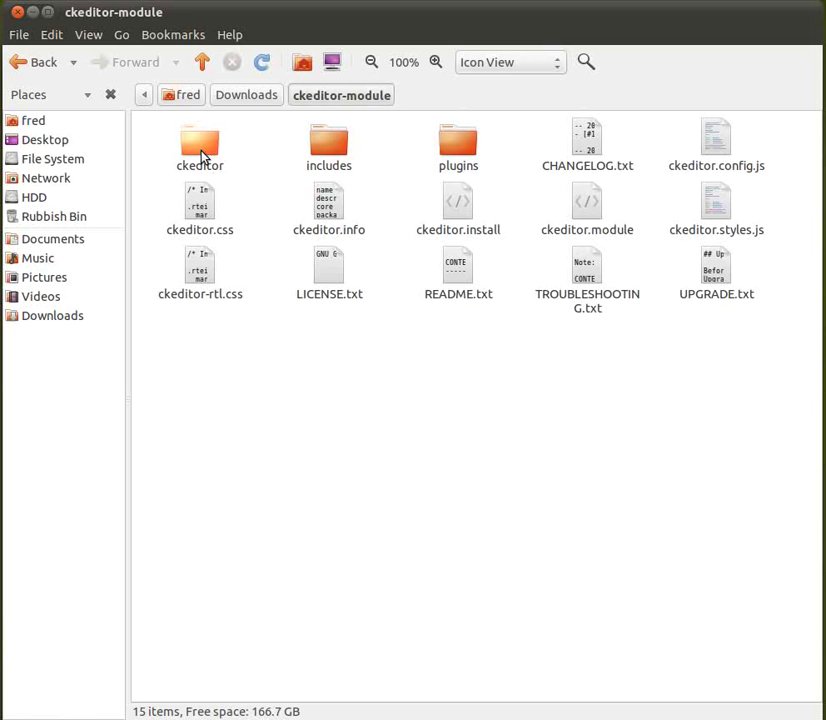
double_click(202, 155)
right_click(324, 229)
left_click(356, 349)
Delete the leftover ckeditor folder in Downloads and rename ckeditor-module back to ckeditor.
left_click(202, 62)
left_click(200, 62)
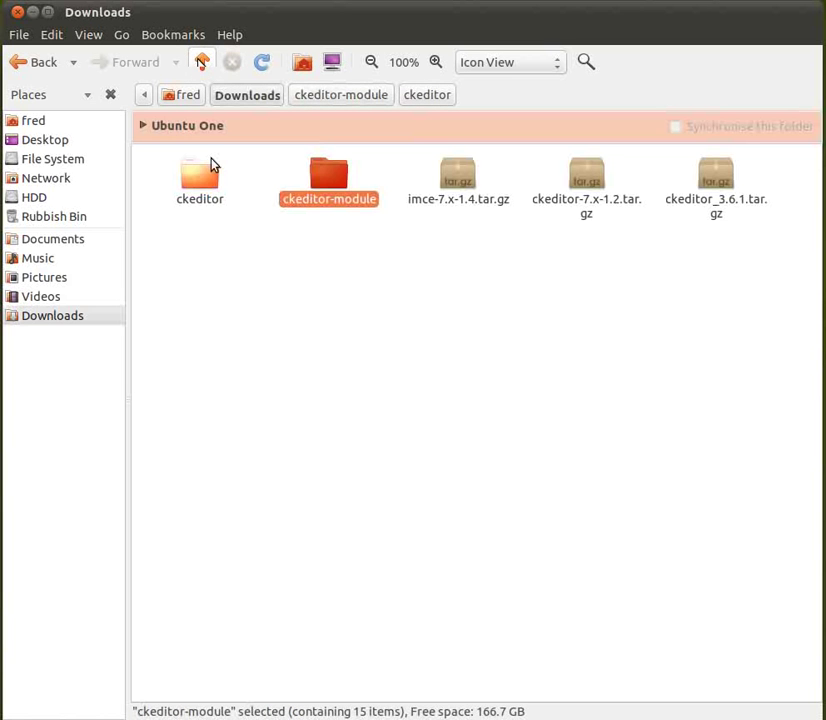
left_click(208, 193)
key("Delete")
left_click(219, 208)
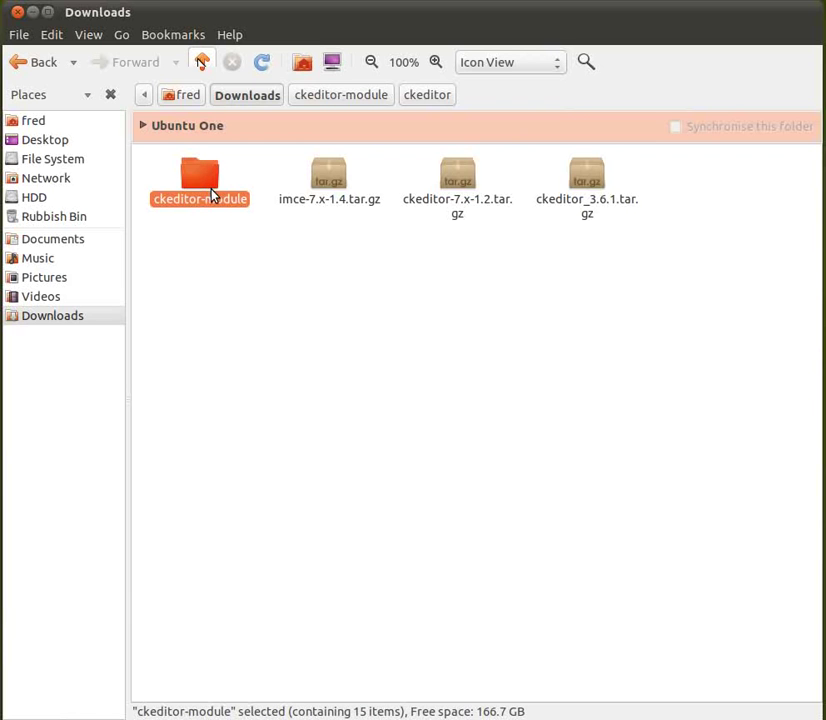
key("F2")
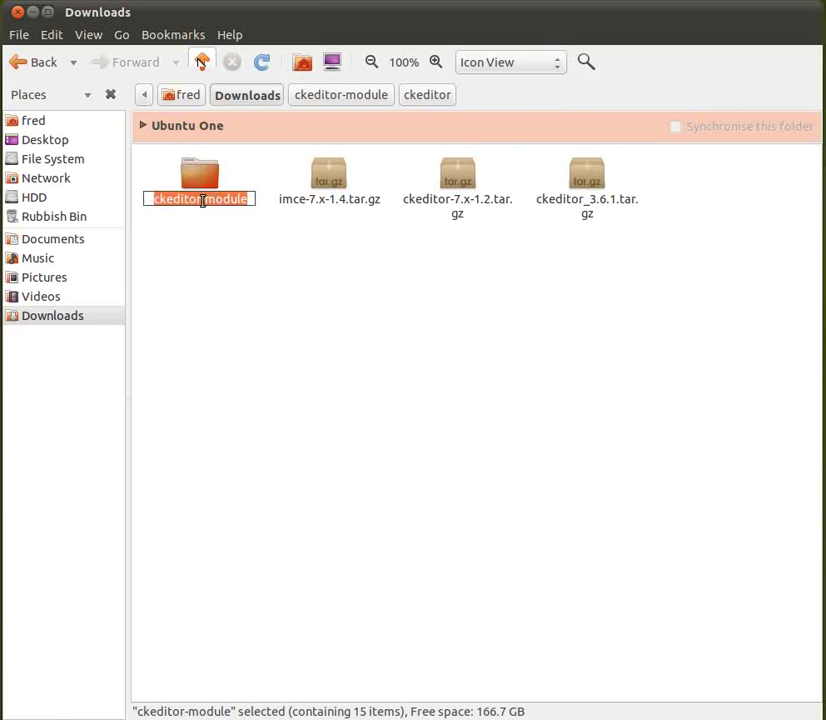
left_click(203, 200)
left_click_drag(203, 200, 254, 200)
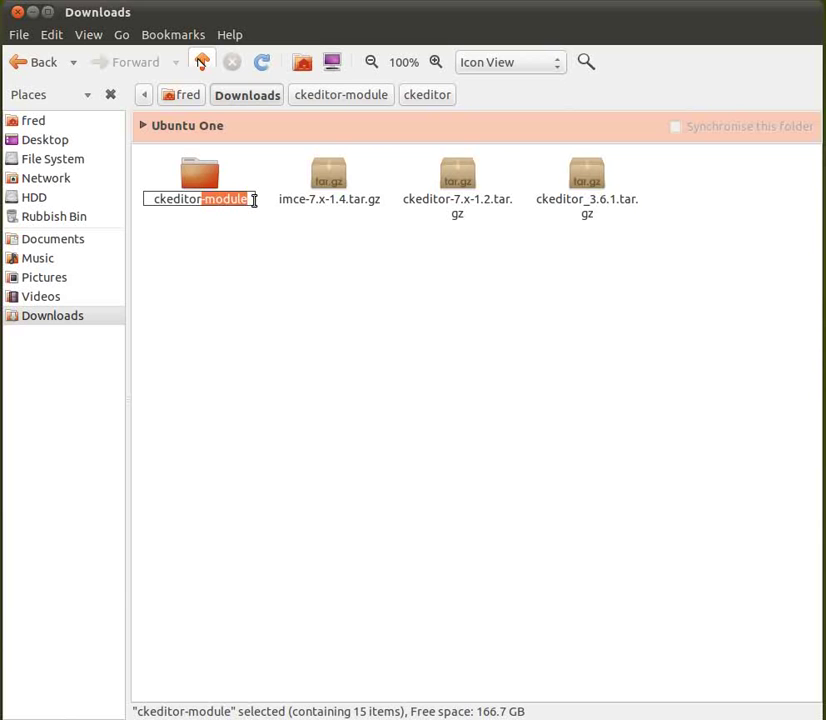
key("BackSpace")
left_click(269, 269)
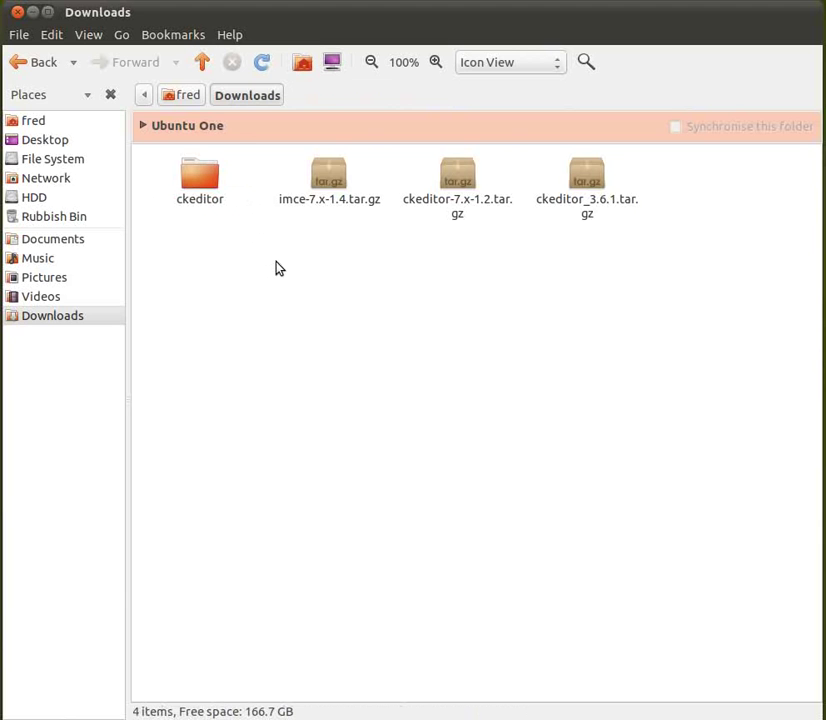
left_click(322, 190)
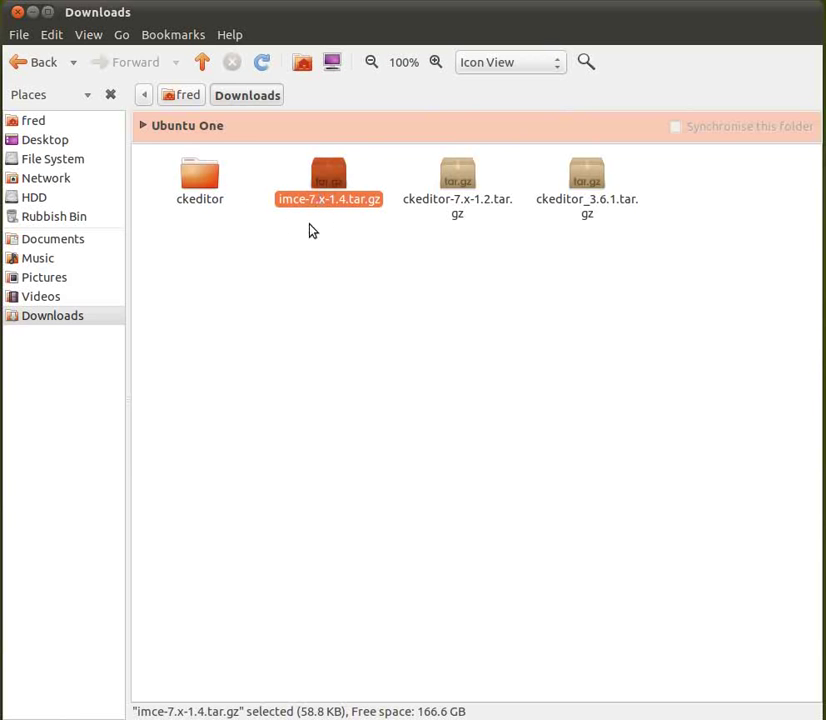
Extract imce-7.x-1.4.tar.gz into Downloads and close Archive Manager.
double_click(322, 184)
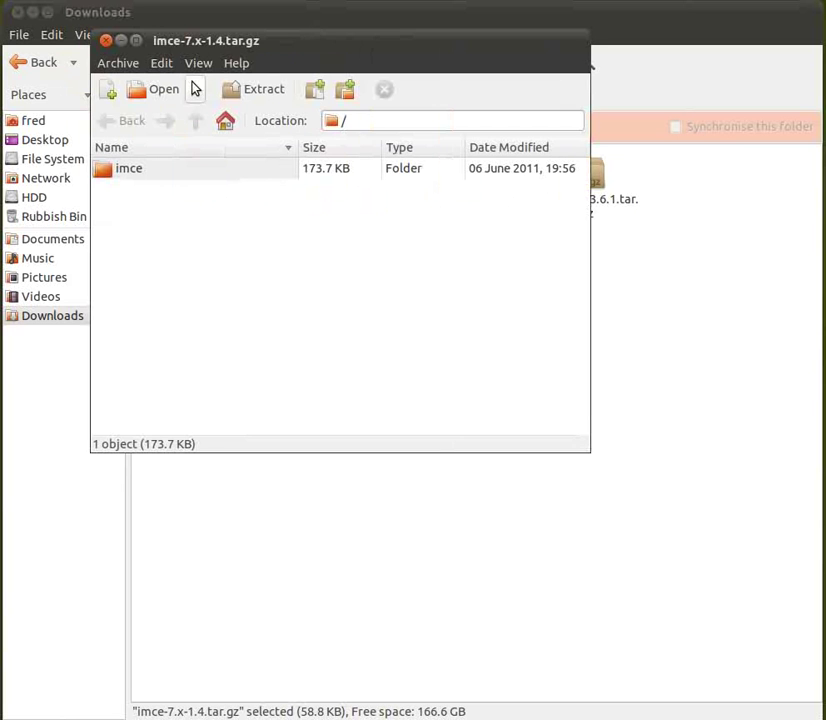
left_click(253, 90)
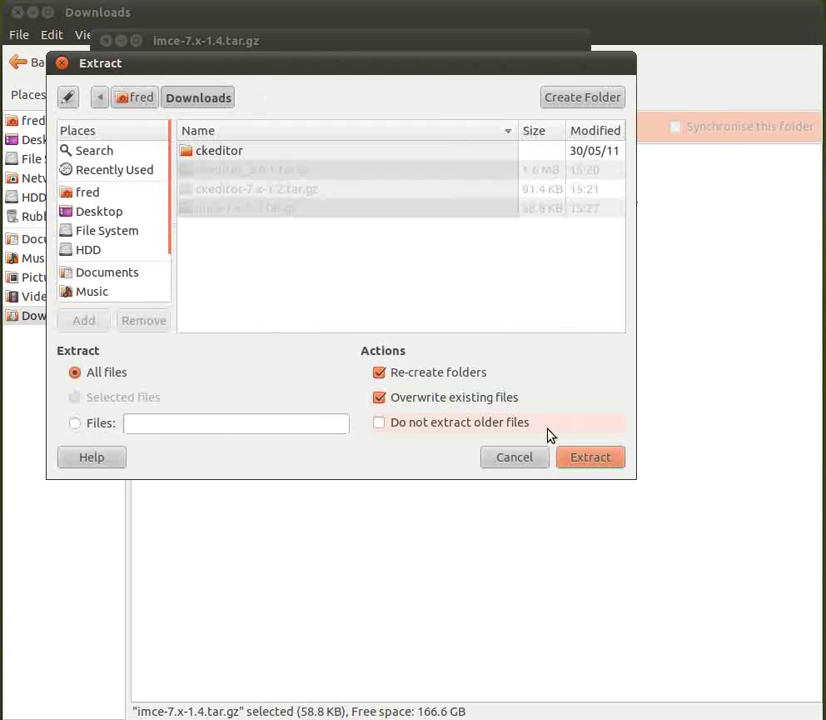
left_click(590, 458)
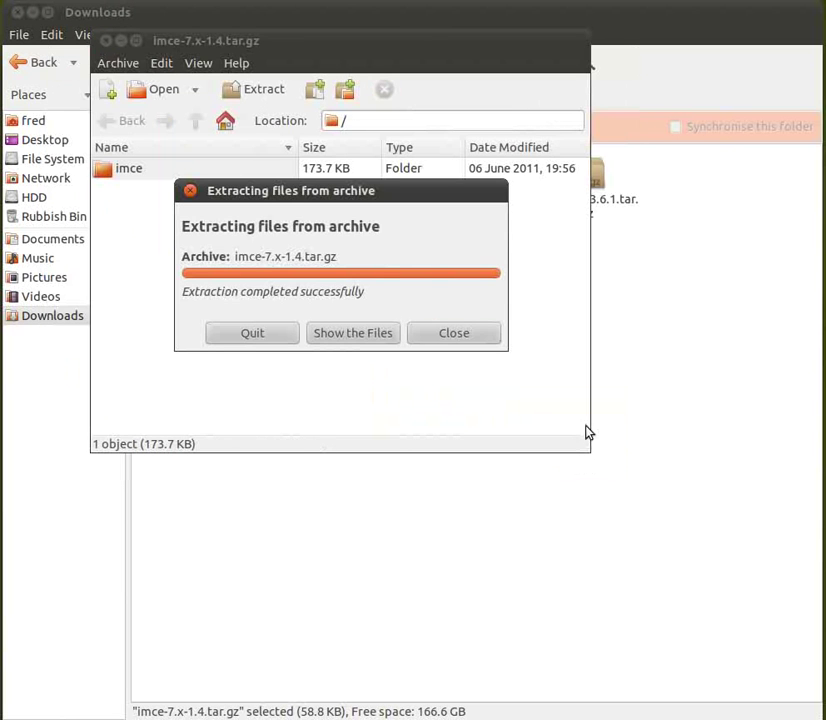
left_click(449, 333)
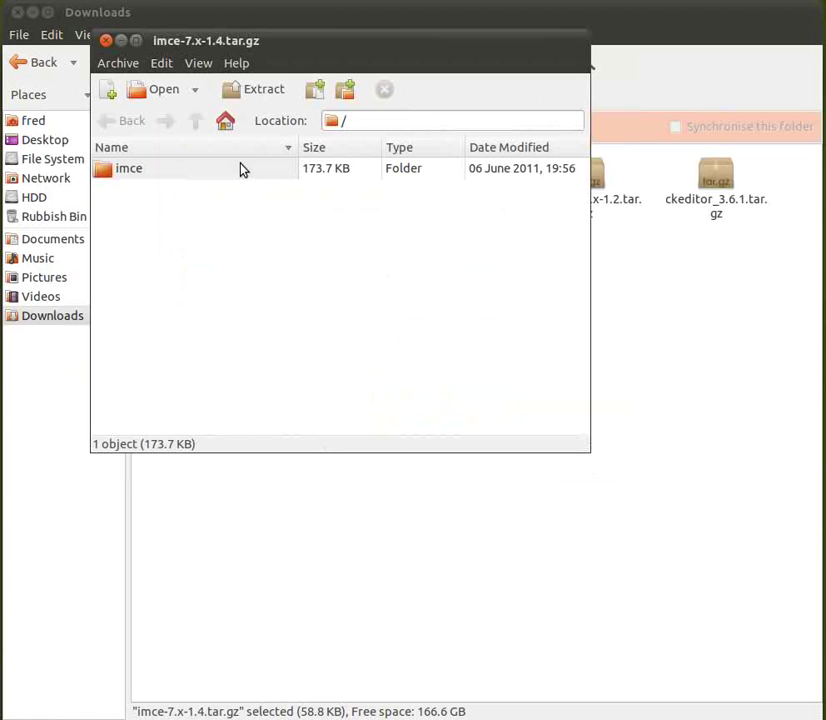
left_click(106, 41)
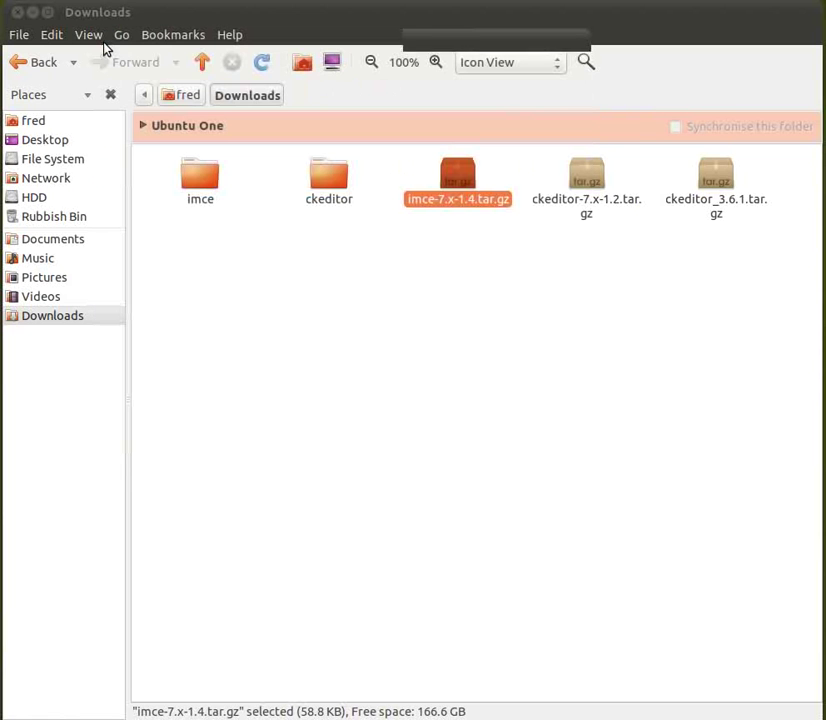
Select both the imce and ckeditor folders in Downloads and copy them.
left_click(520, 406)
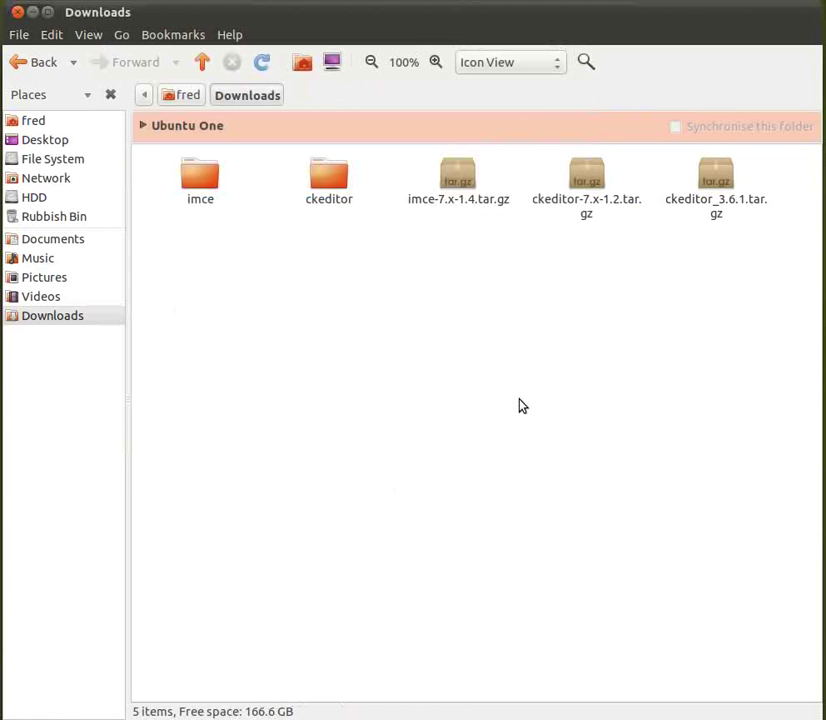
left_click(197, 193)
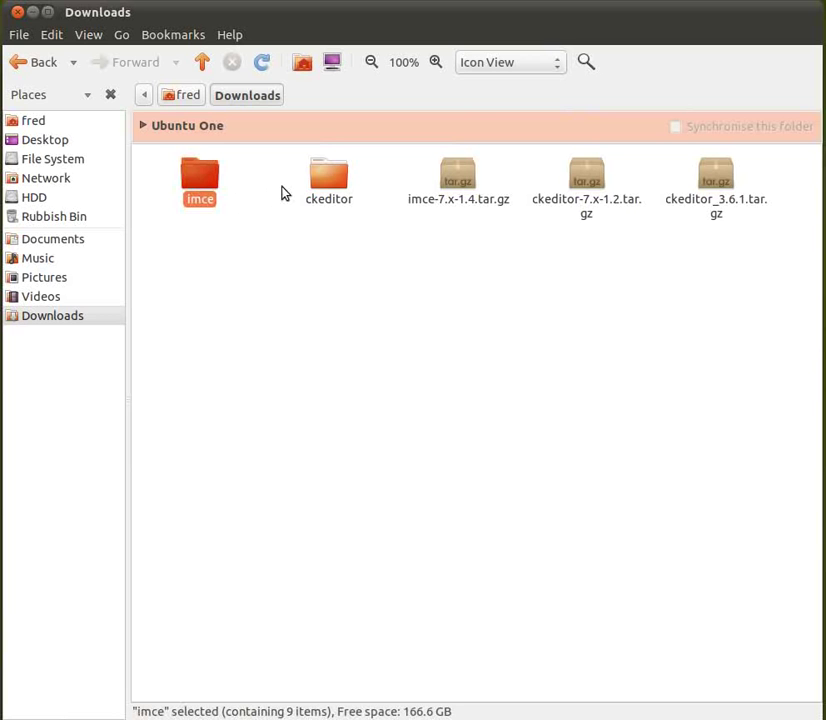
left_click(326, 183, "ctrl")
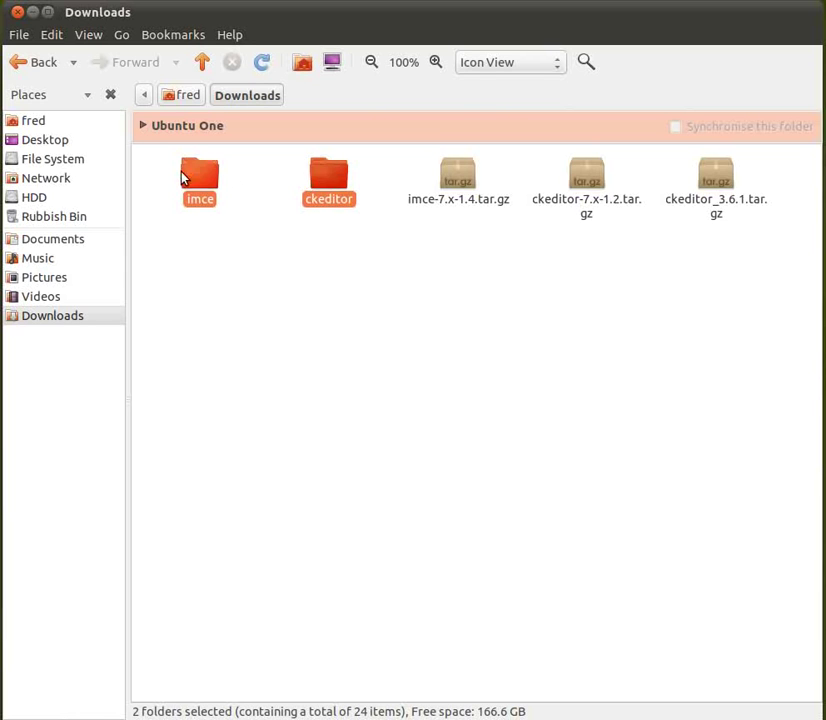
right_click(327, 185)
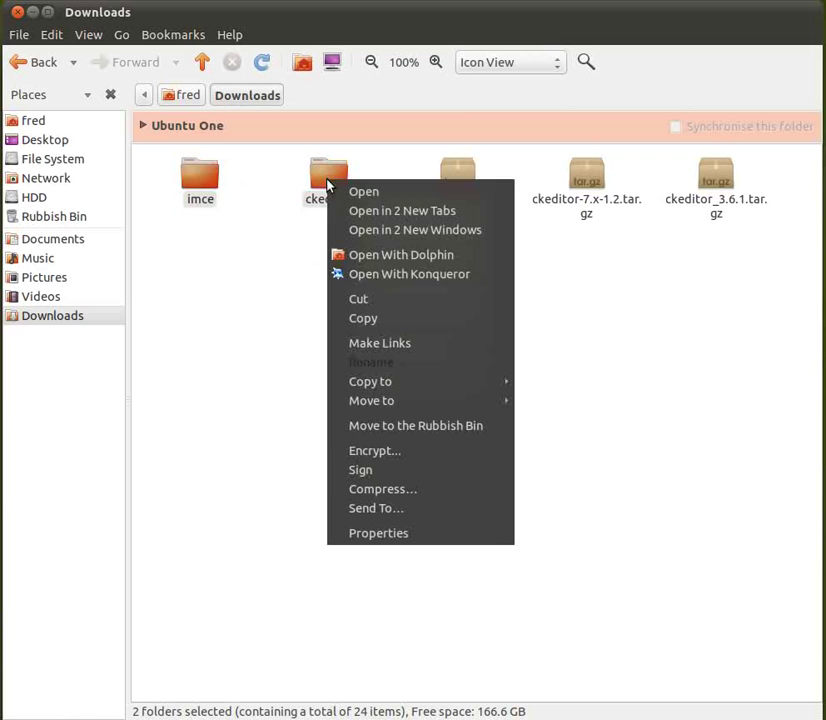
left_click(368, 320)
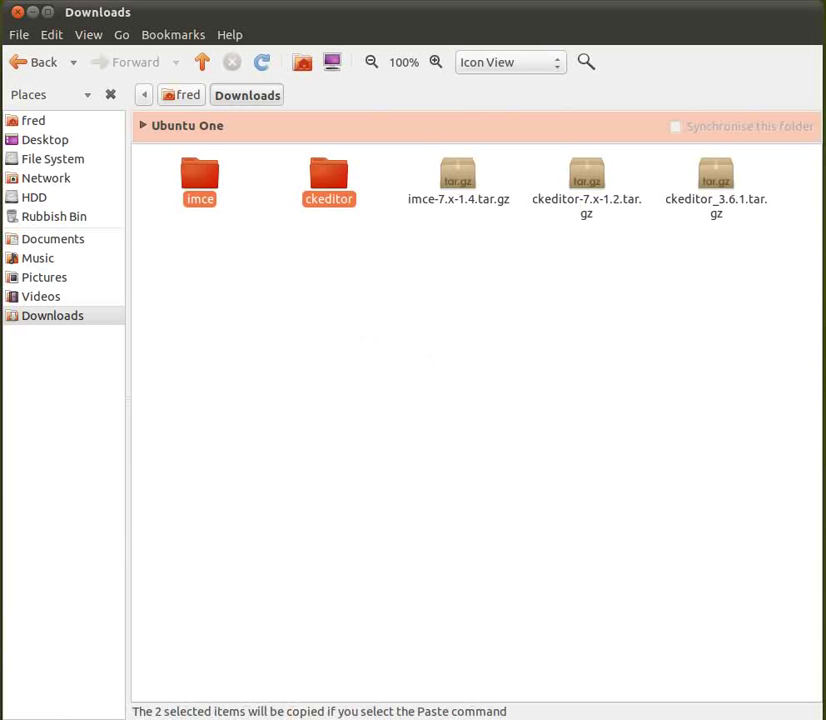
key("alt+Tab")
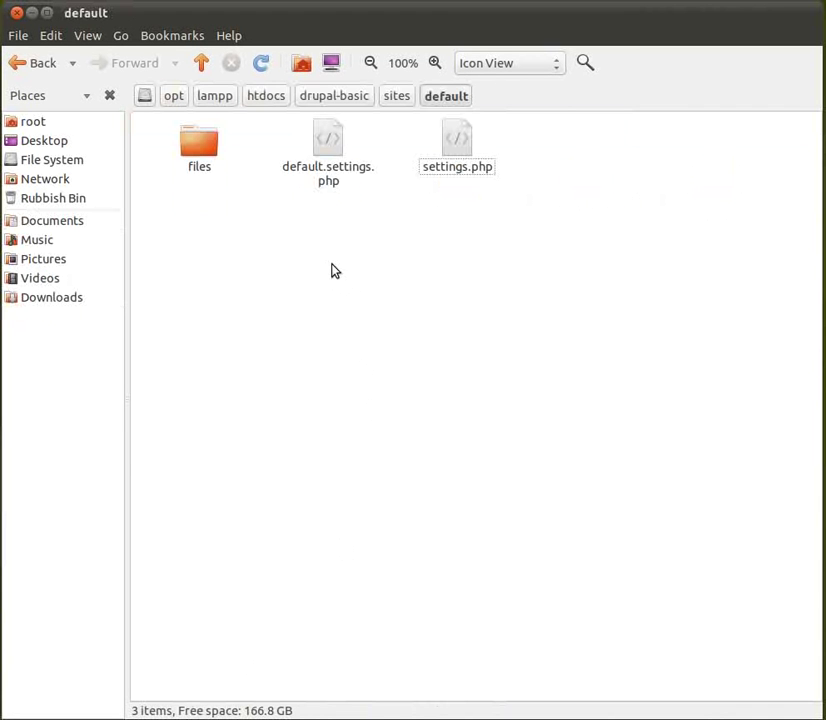
Navigate from sites/default up to drupal-basic, then into sites/all/modules.
left_click(202, 62)
left_click(202, 62)
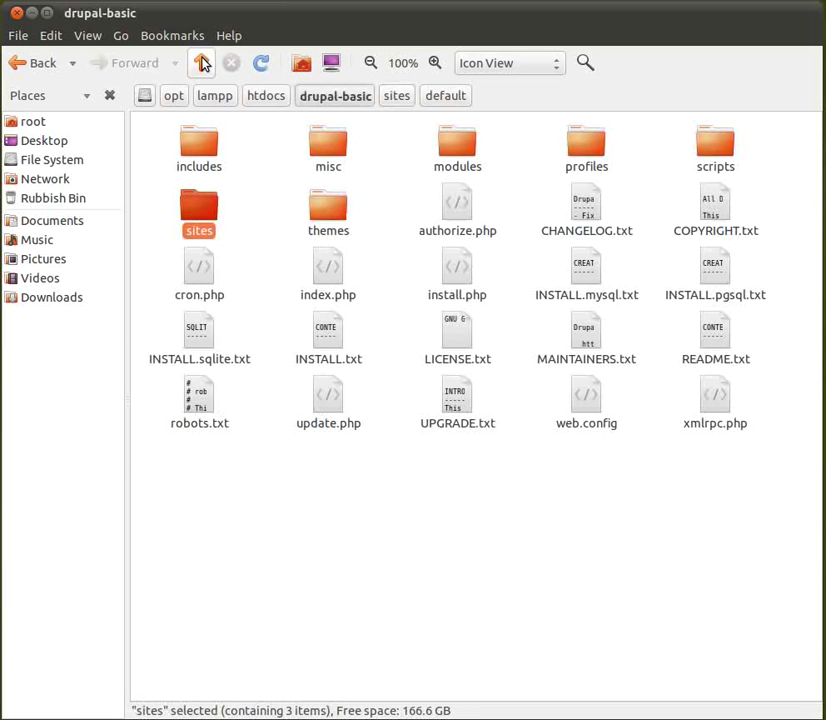
left_click(254, 203)
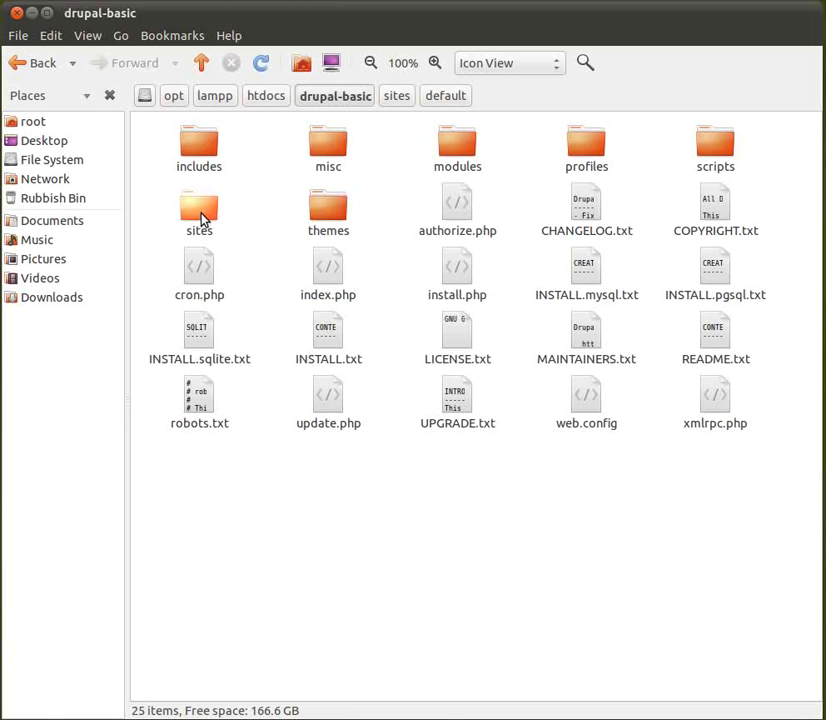
double_click(201, 219)
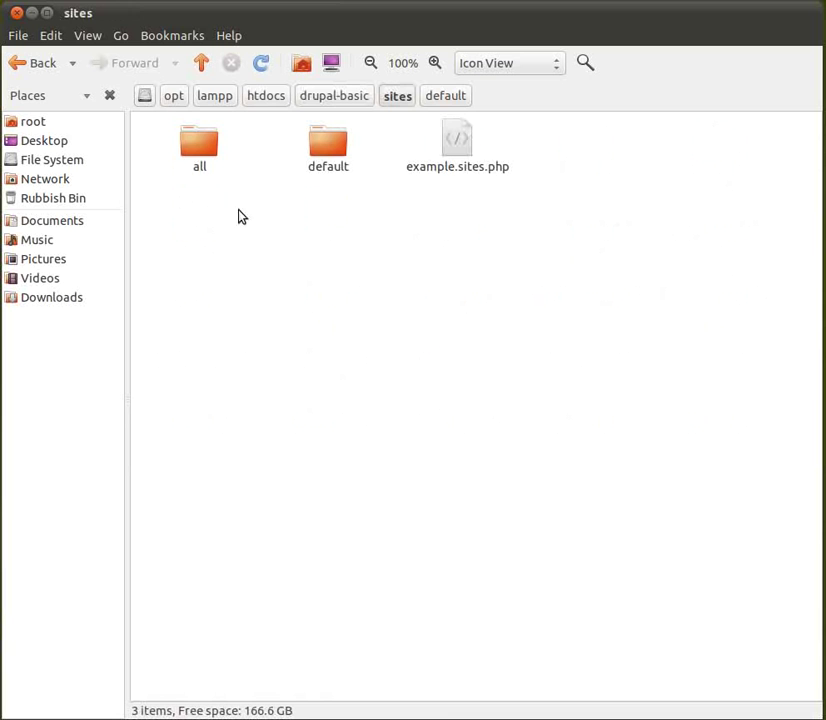
double_click(203, 148)
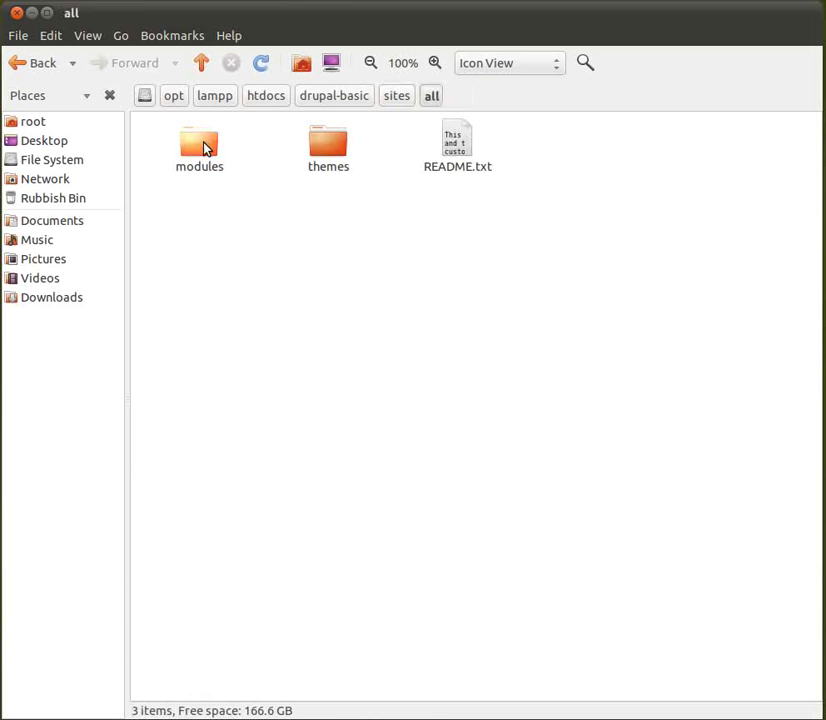
double_click(203, 148)
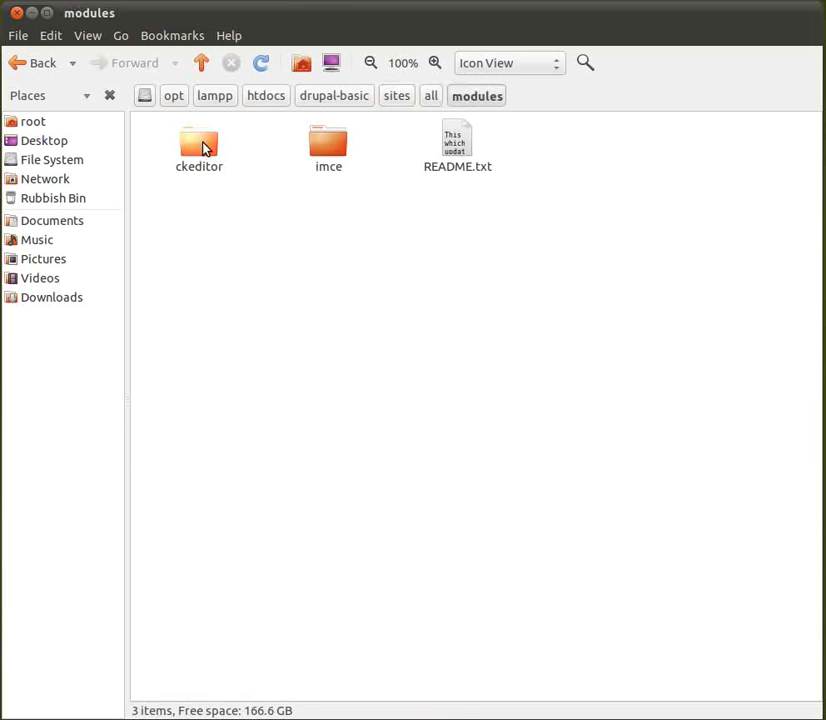
Delete the old ckeditor and imce folders there and paste in the new copies.
left_click(315, 142)
left_click(207, 148, "ctrl")
key("Delete")
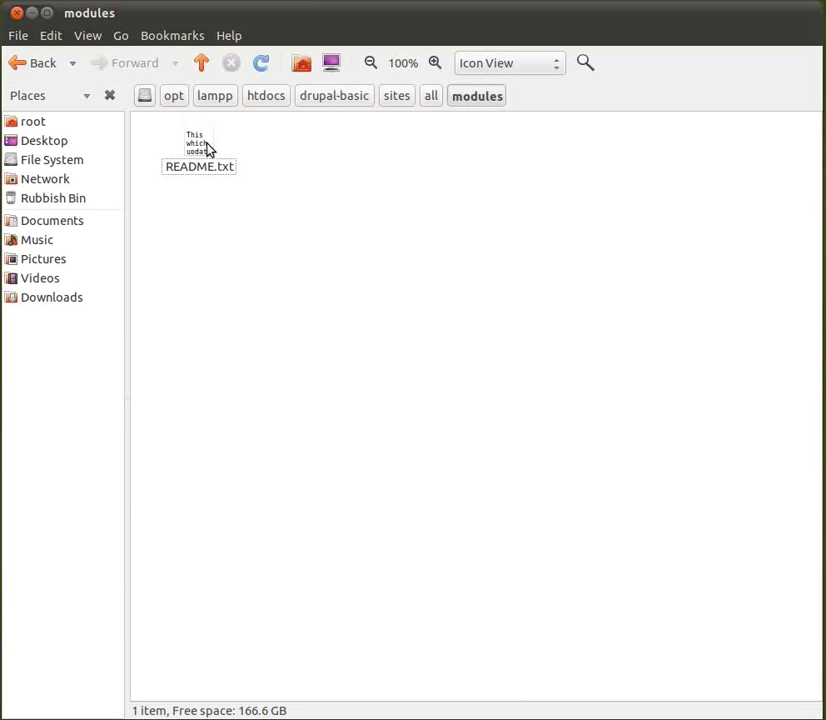
right_click(301, 192)
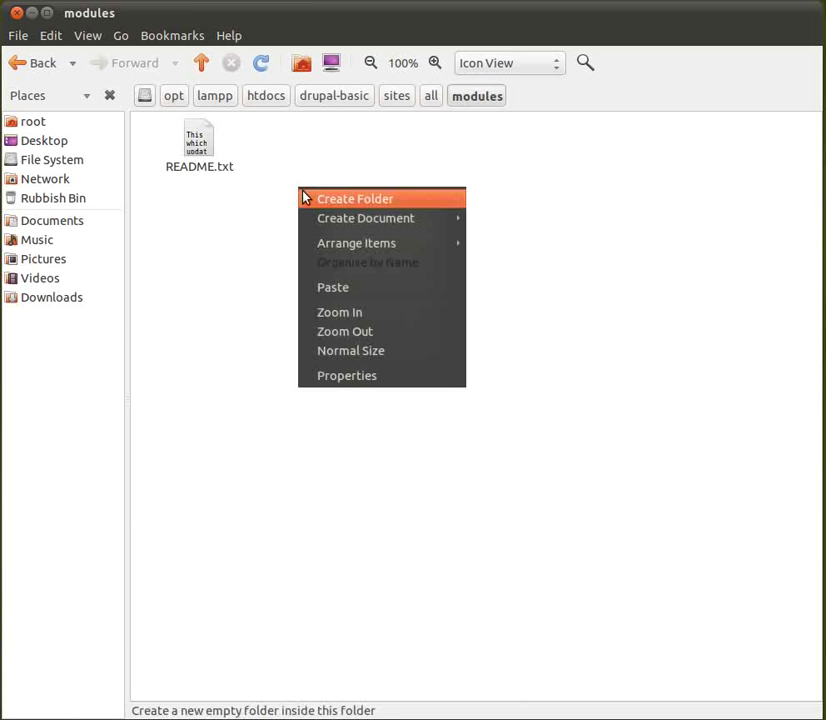
left_click(325, 296)
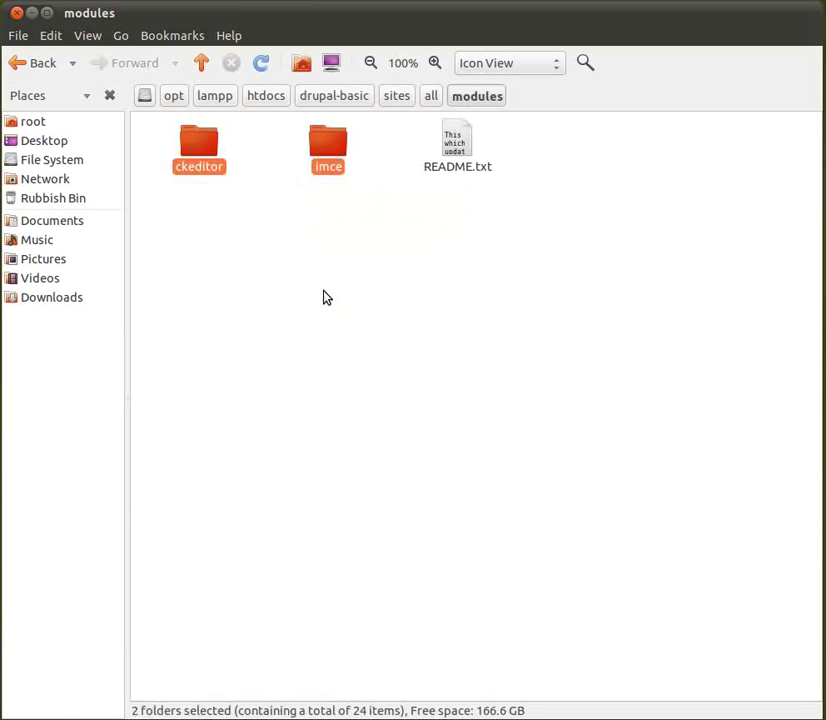
left_click(324, 292)
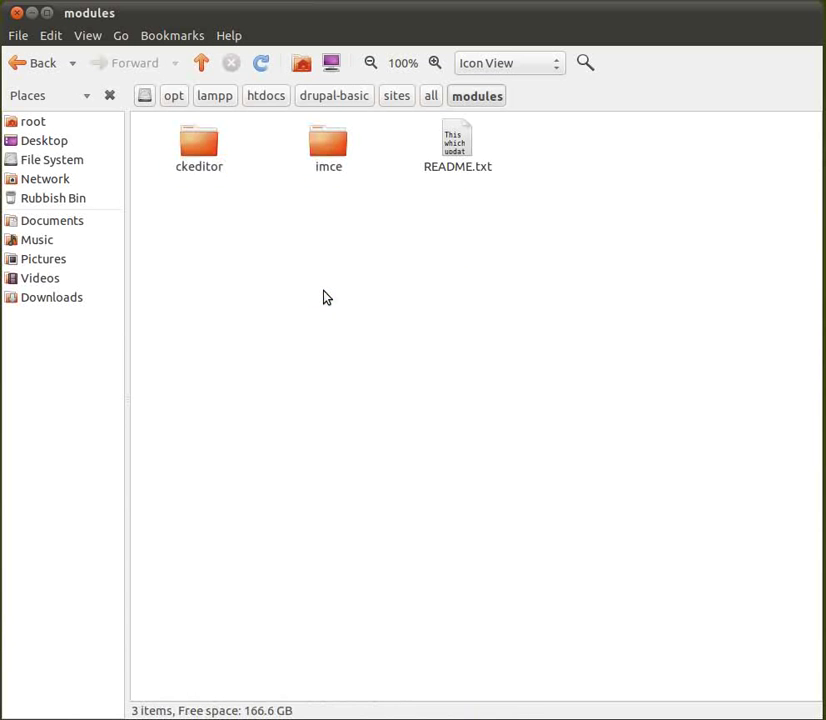
Go back up to the drupal-basic folder via the breadcrumb.
left_click(340, 96)
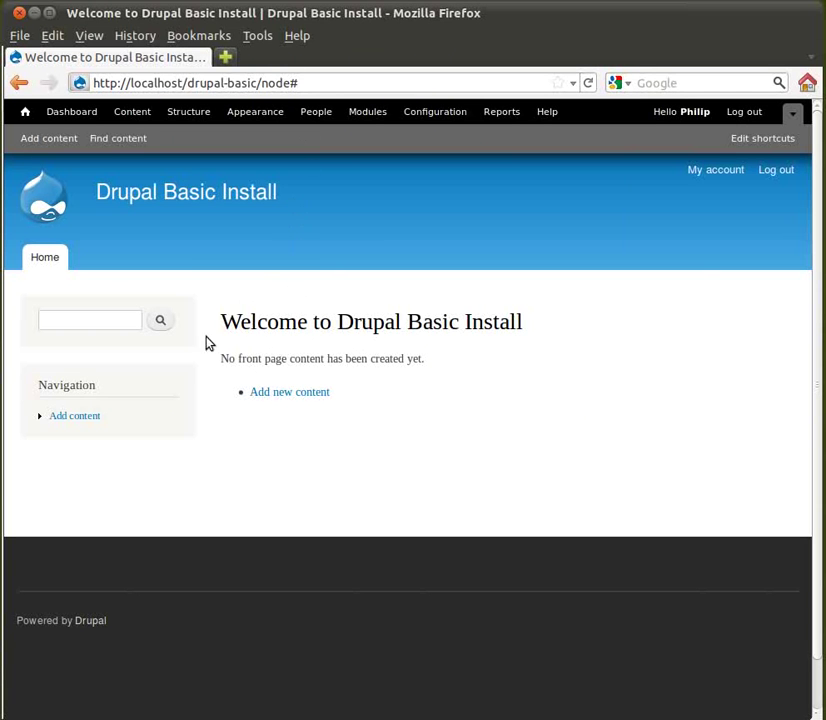
On the Modules page, tick IMCE and CKEditor and save the configuration.
left_click(368, 115)
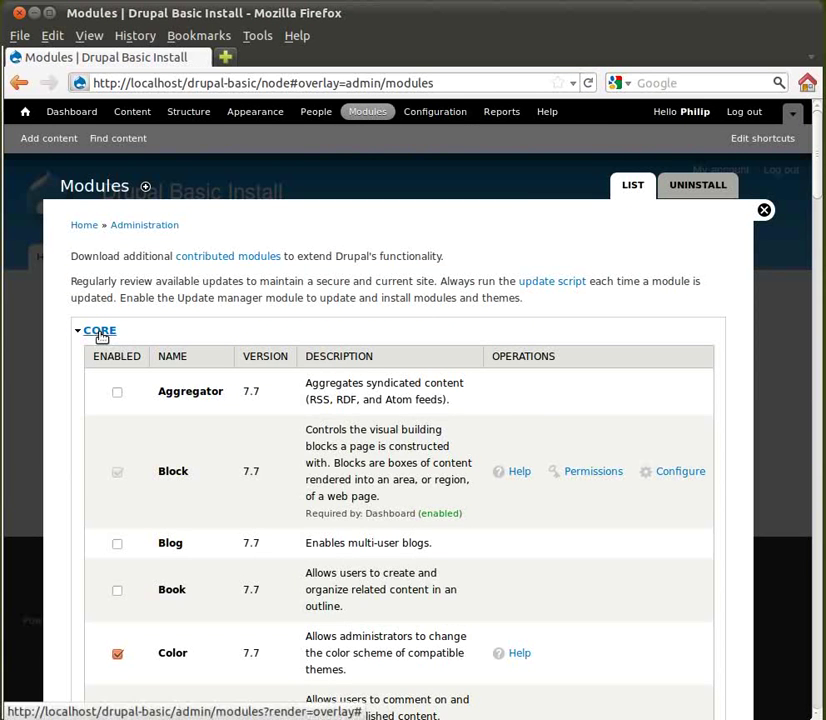
left_click(99, 332)
left_click(117, 434)
left_click(117, 563)
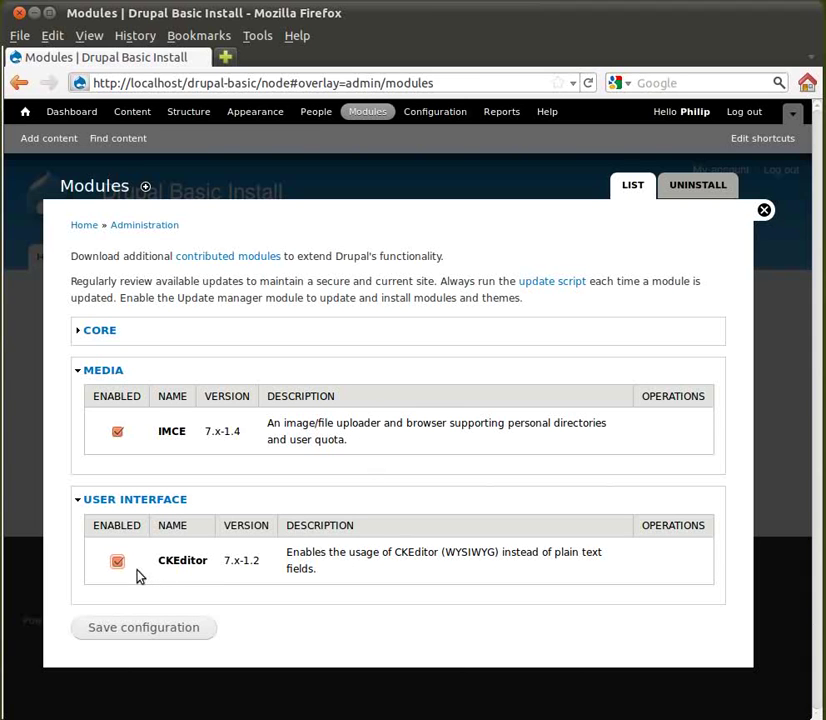
left_click(145, 628)
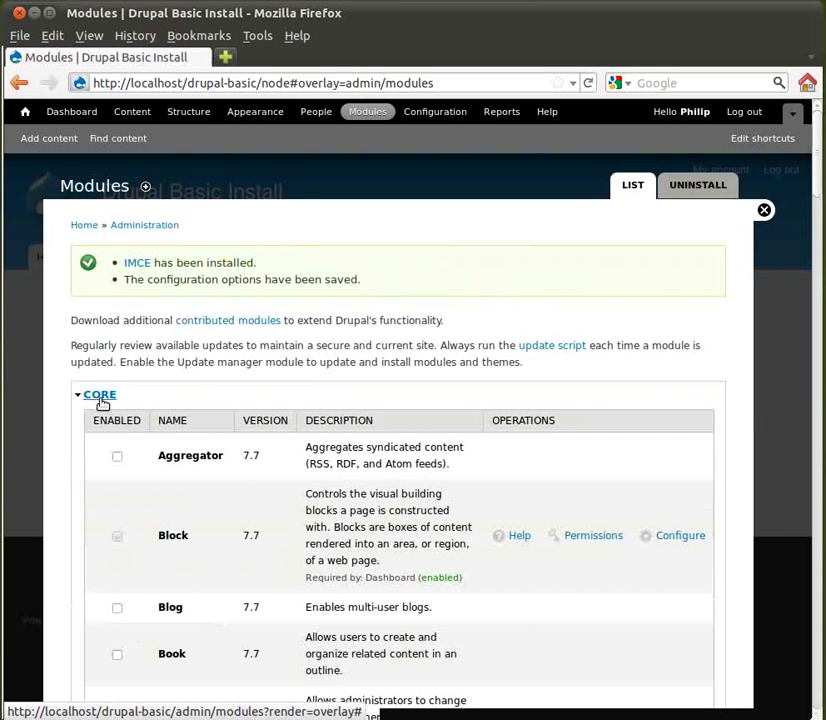
Open the CKEditor module's settings, listing the Advanced, Full and Global profiles.
left_click(100, 398)
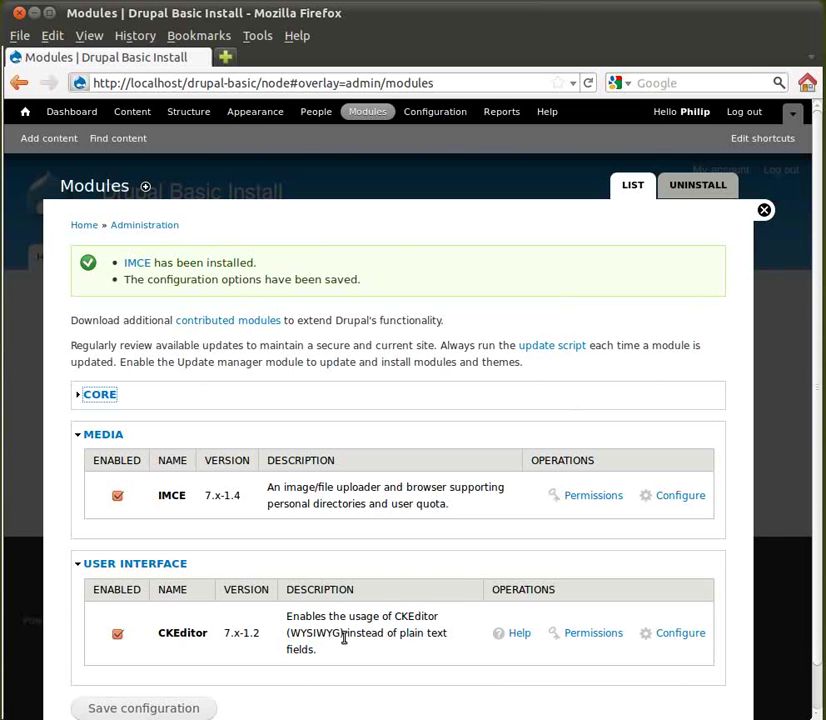
left_click(671, 636)
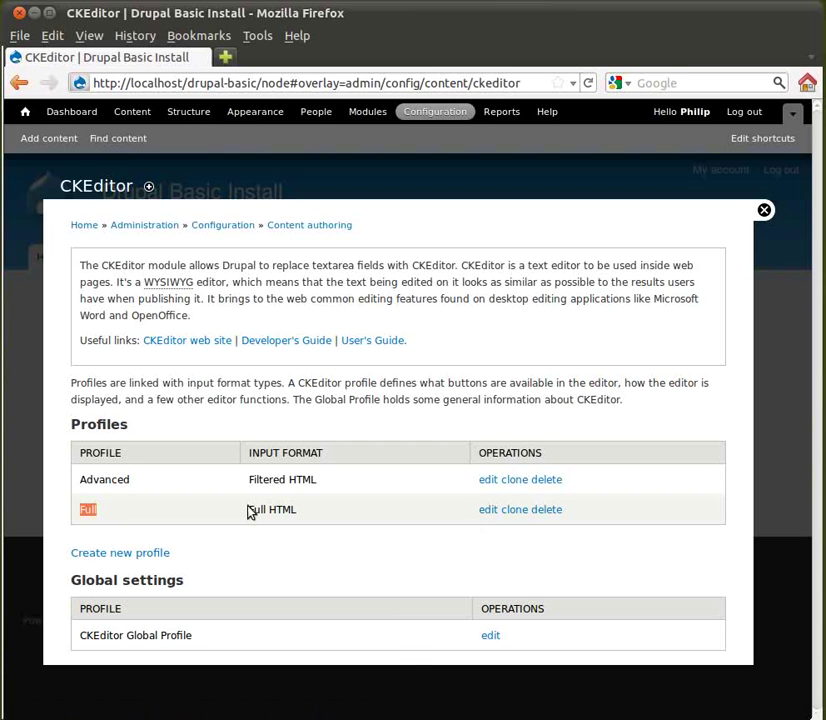
left_click_drag(249, 510, 304, 514)
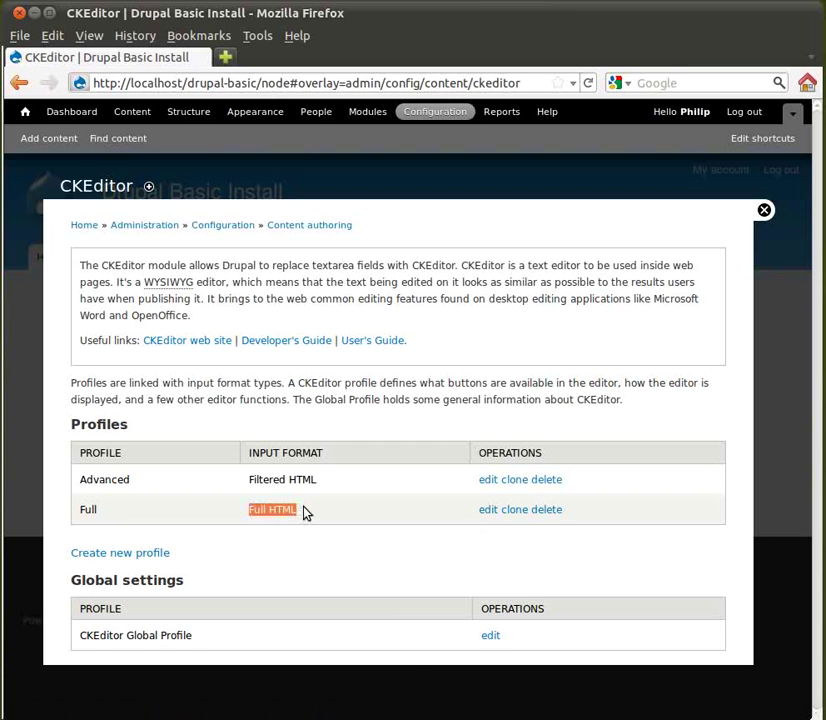
Set the Full profile's link dialog file browser to IMCE and save the profile.
left_click(488, 512)
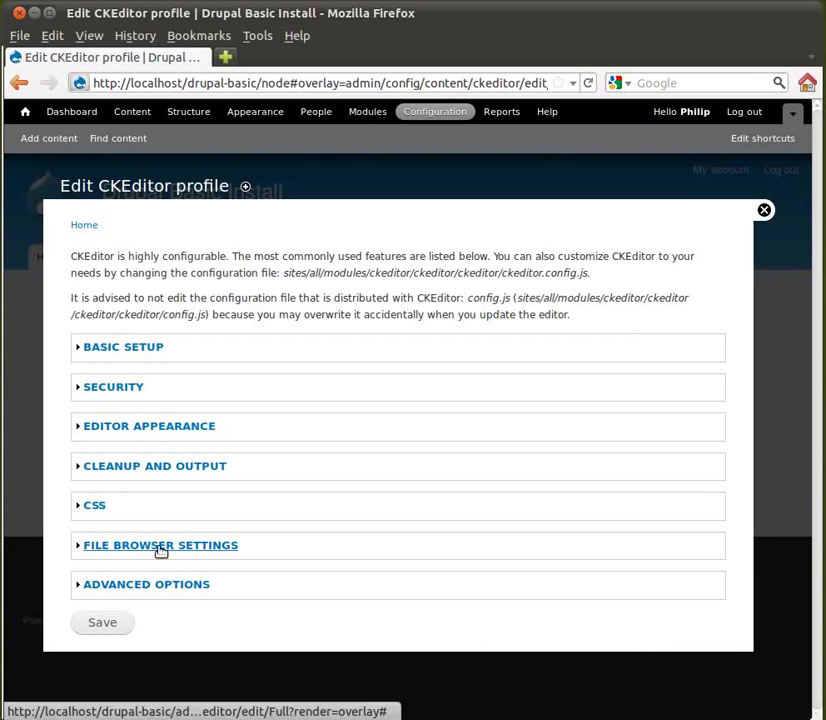
left_click(160, 547)
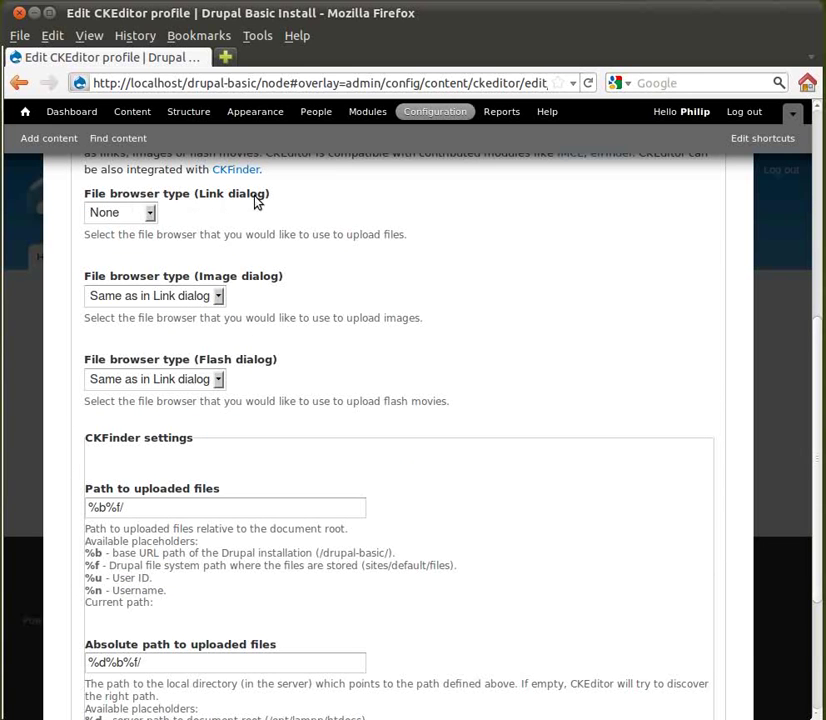
left_click(137, 217)
left_click(108, 265)
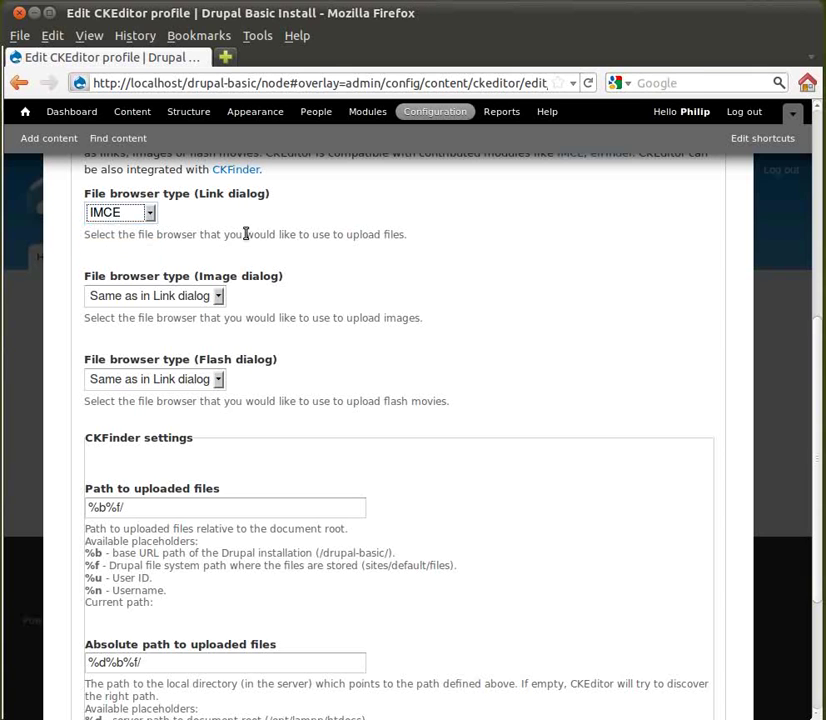
scroll(420, 479, "down", 4)
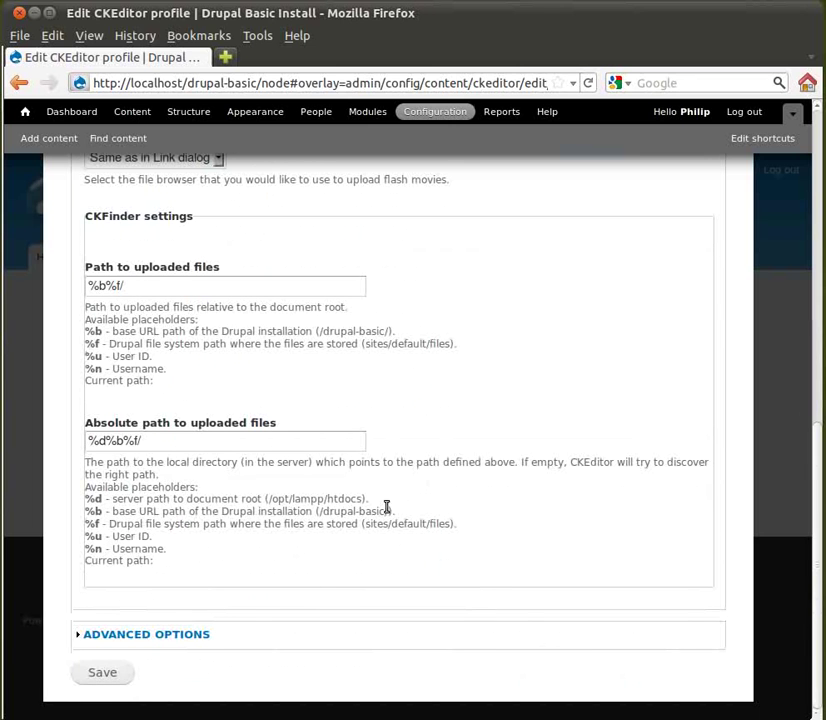
left_click(95, 676)
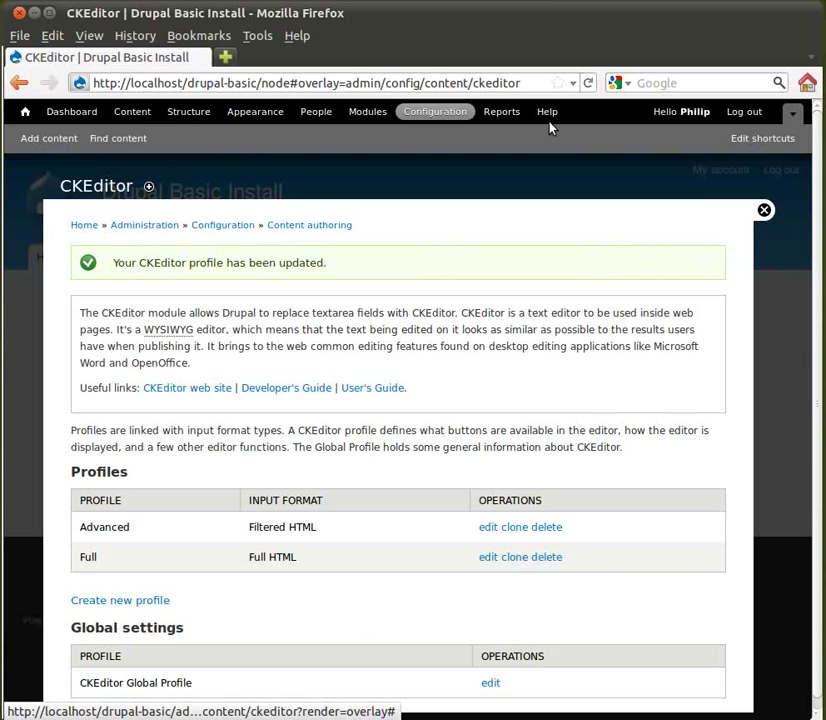
Create a new Basic page, then open and close the Image dialog without inserting.
left_click(52, 139)
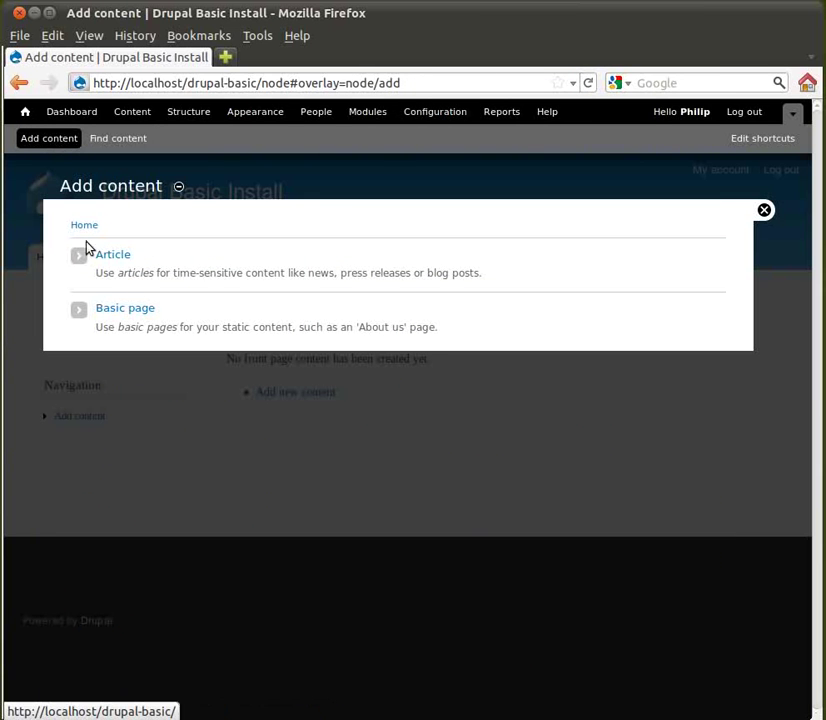
left_click(123, 316)
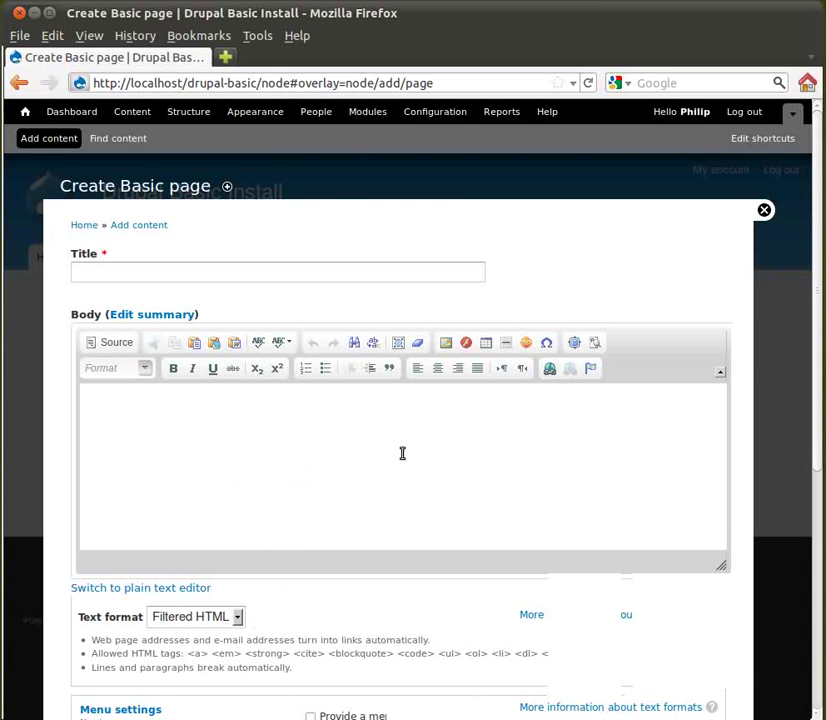
left_click(446, 343)
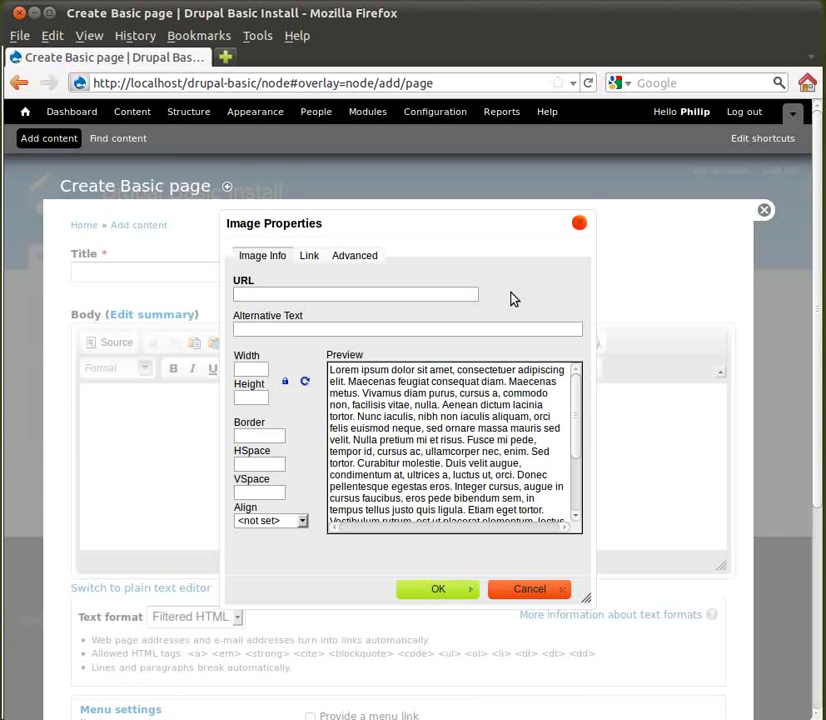
left_click(578, 223)
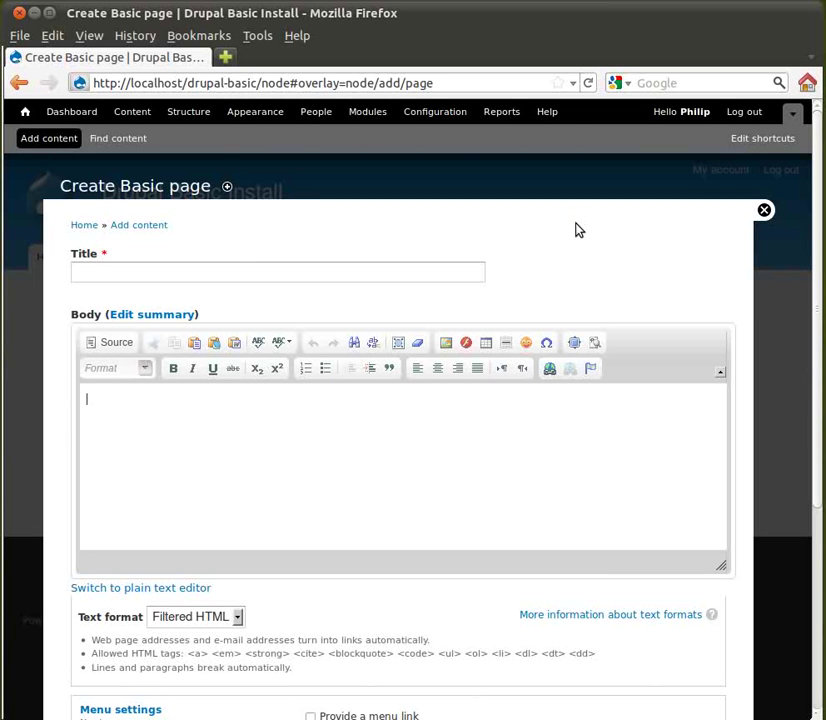
Change the Basic page body's text format from Filtered HTML to Full HTML.
left_click(190, 618)
left_click(184, 655)
scroll(214, 476, "down", 2)
scroll(214, 476, "down", 1)
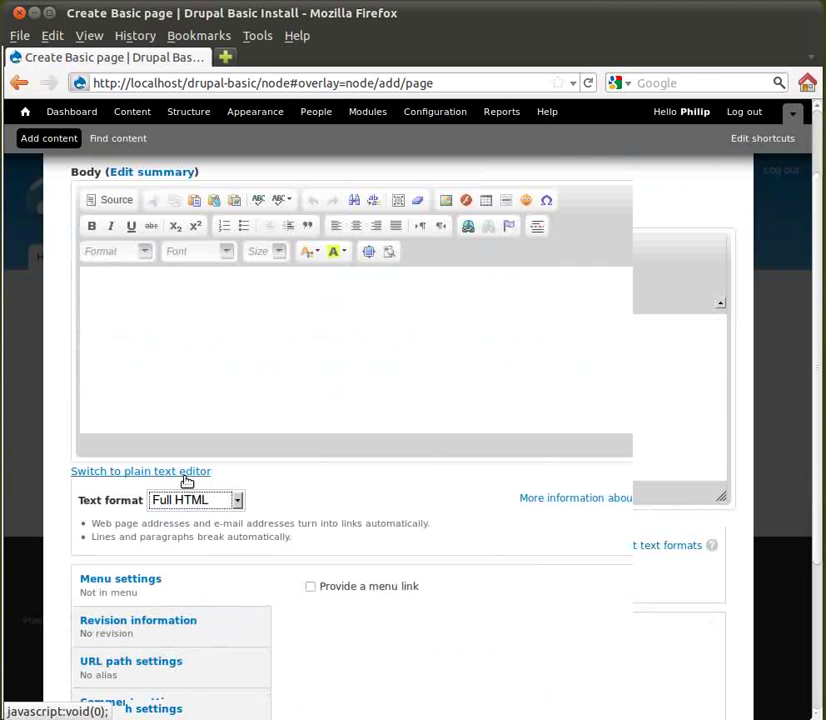
left_click_drag(82, 501, 148, 509)
left_click(191, 507)
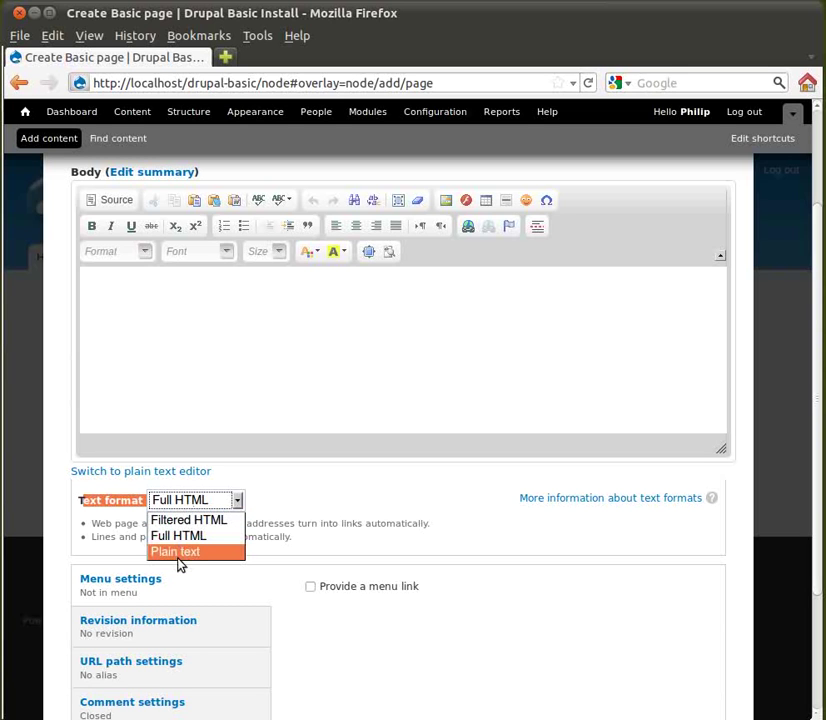
left_click(195, 537)
scroll(317, 393, "up", 2)
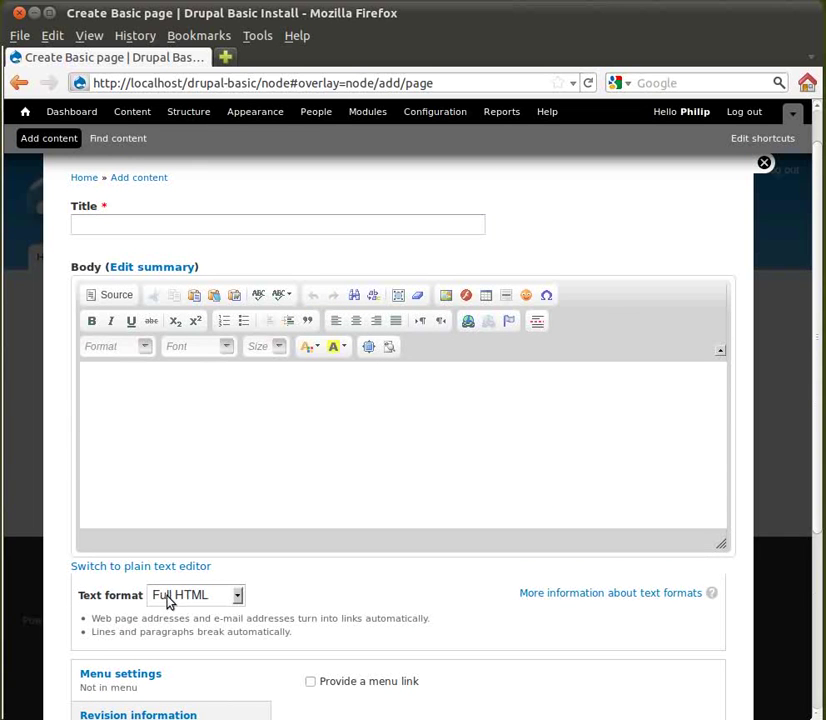
Open the IMCE file browser from the Image dialog, moving it to the top and shrinking it.
left_click(446, 297)
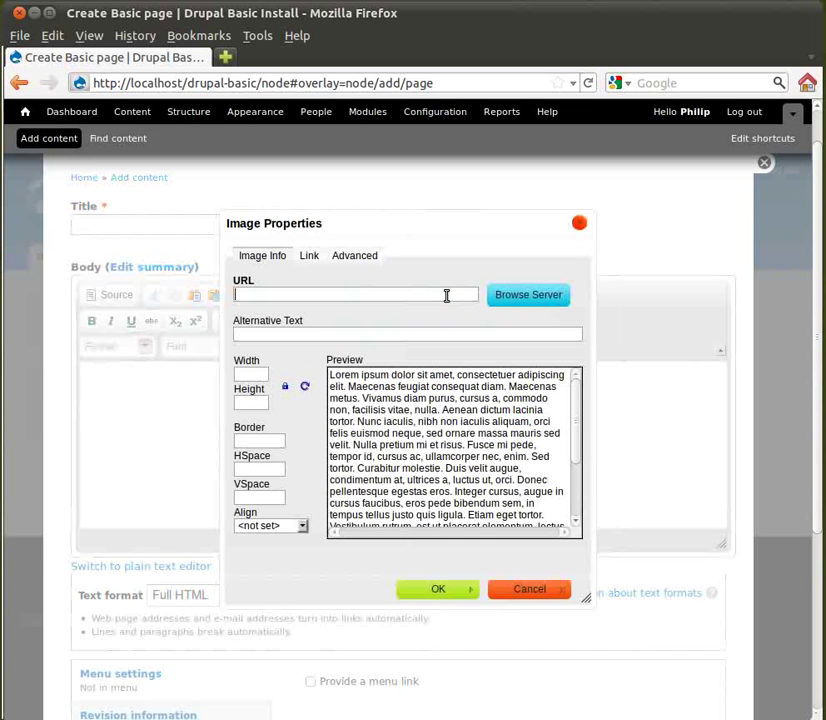
left_click(516, 298)
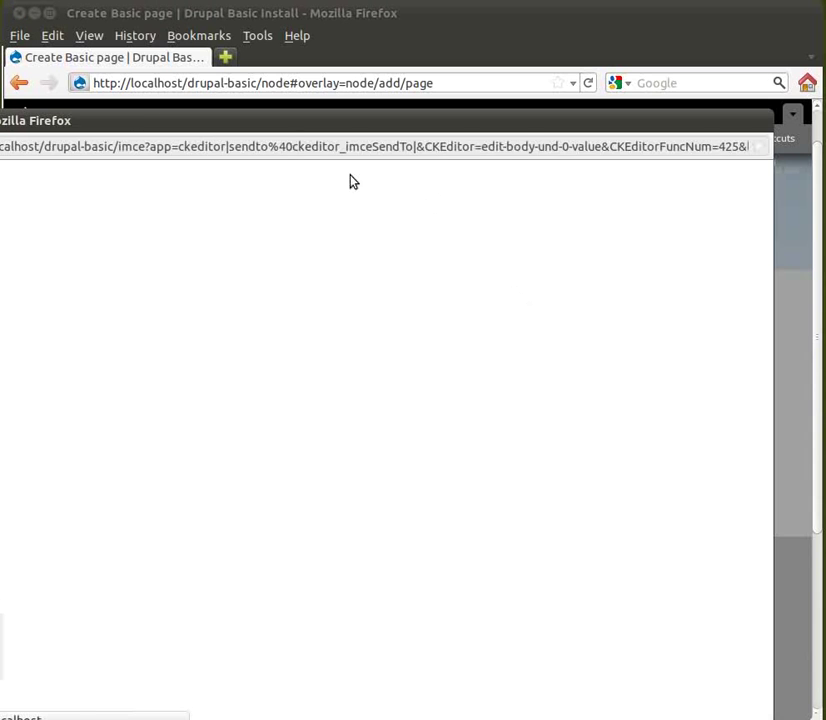
left_click_drag(178, 121, 343, 10)
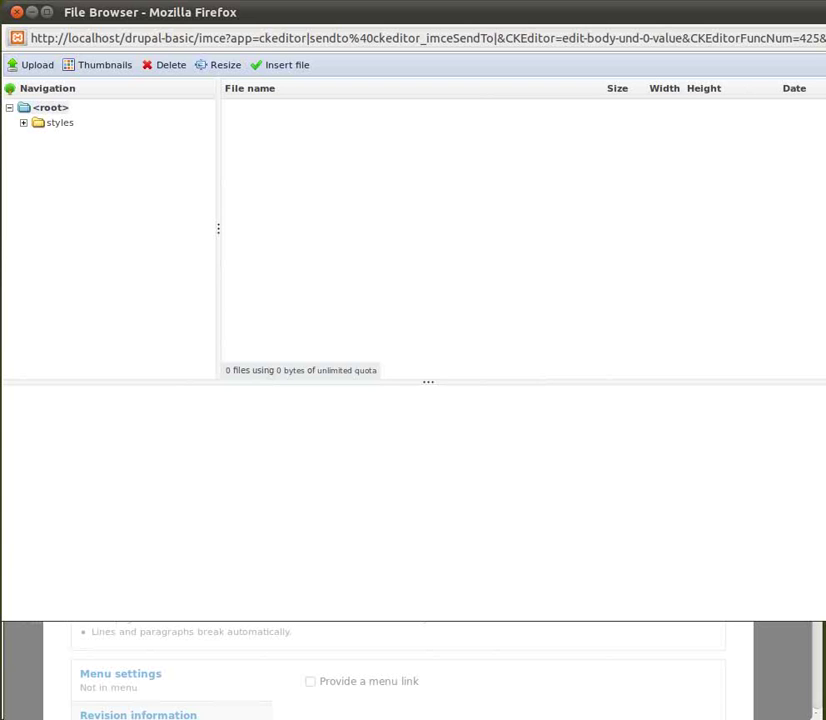
left_click_drag(825, 621, 808, 605)
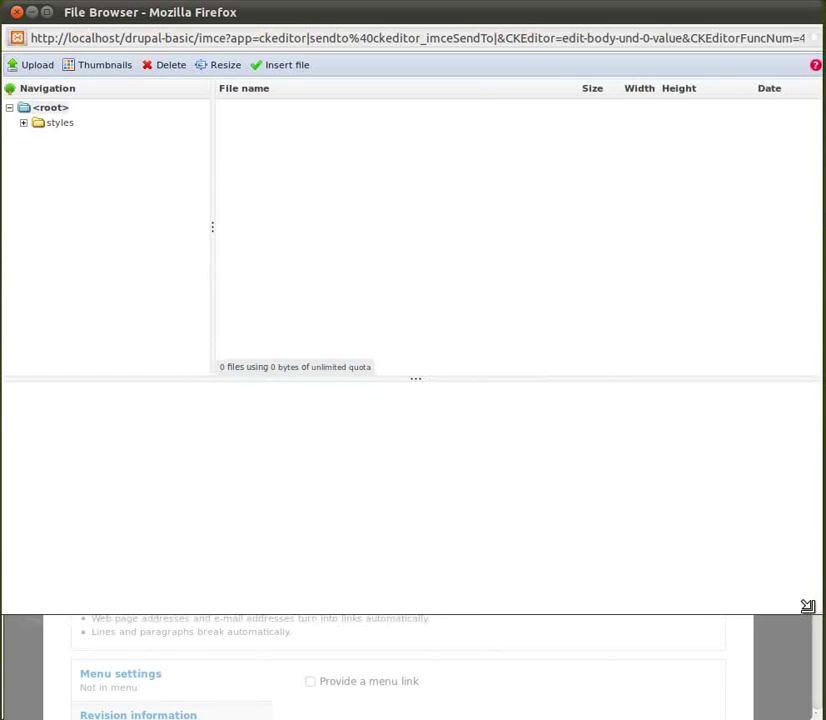
Upload pink-radio.jpg from the Desktop into the IMCE folder.
left_click(37, 66)
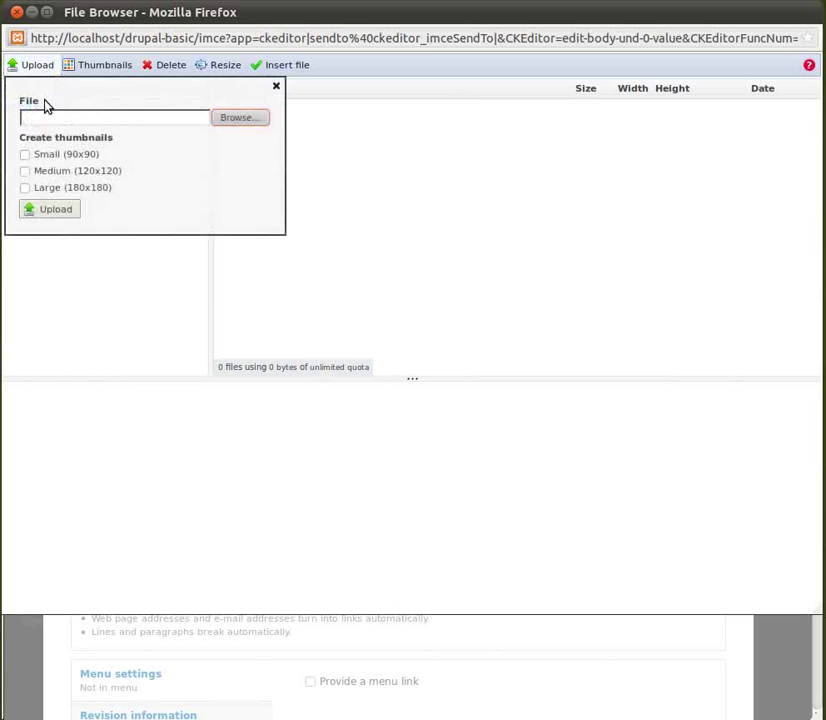
left_click(240, 120)
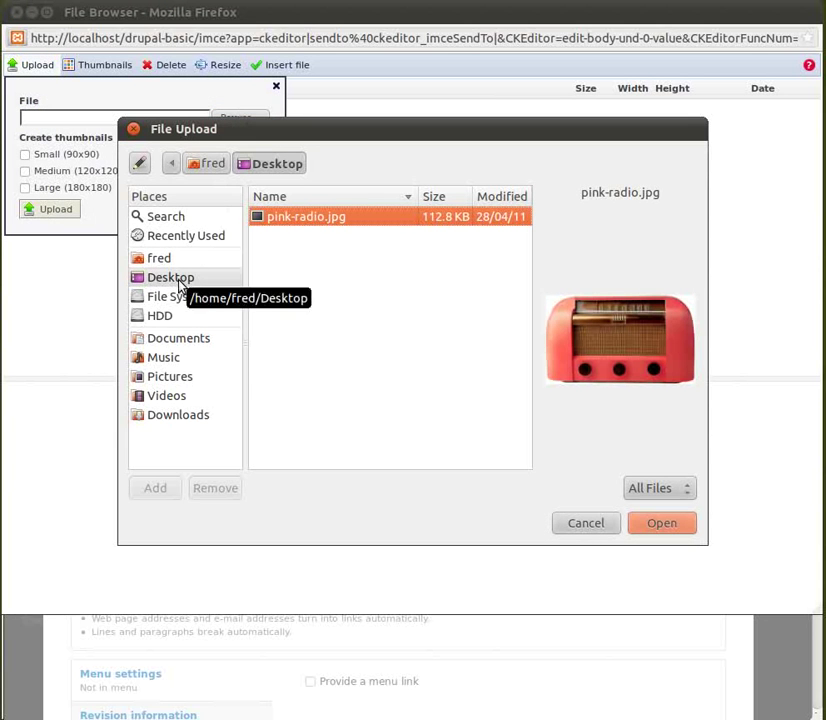
left_click(179, 285)
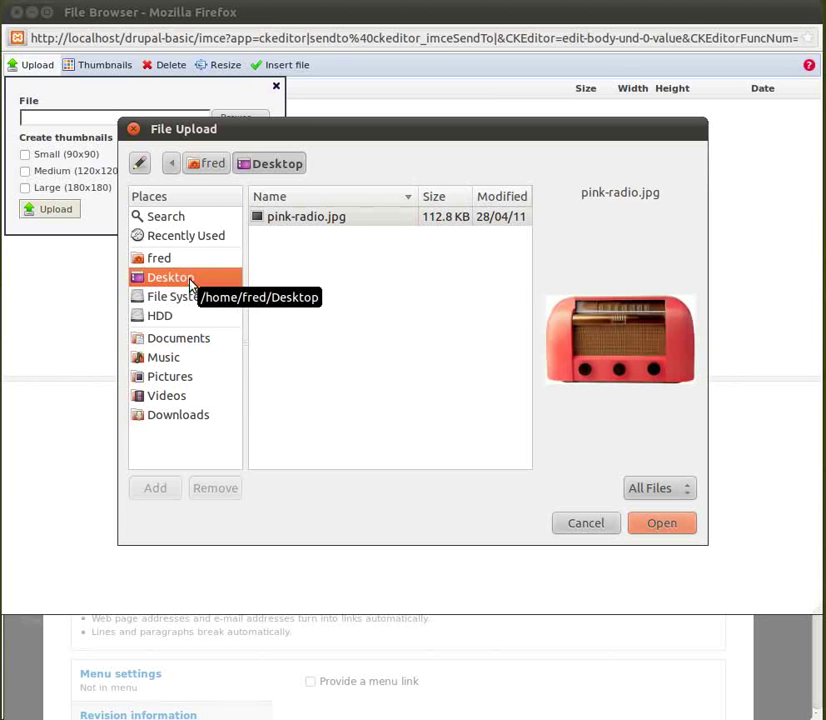
left_click(308, 221)
left_click(659, 527)
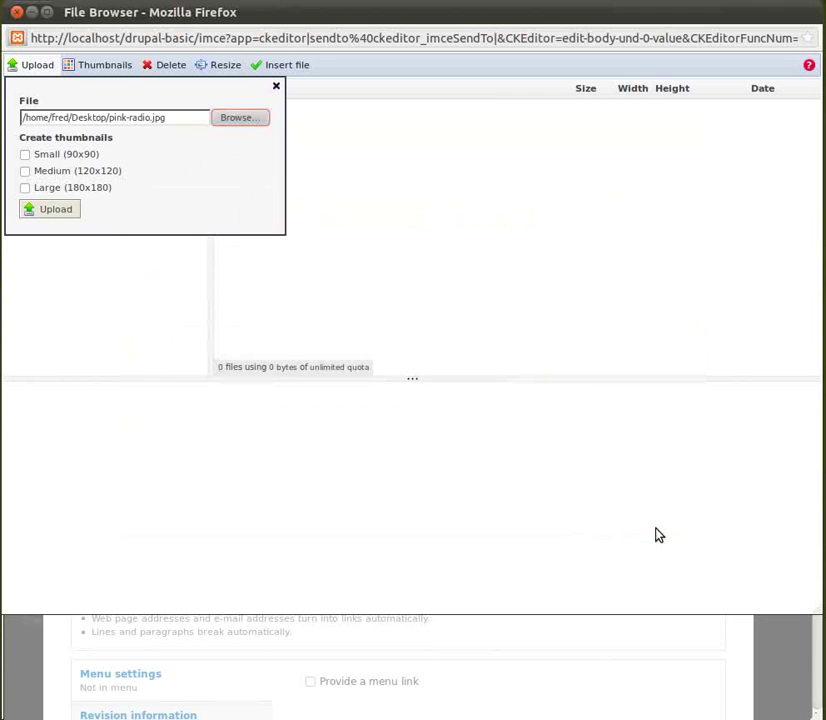
left_click(68, 211)
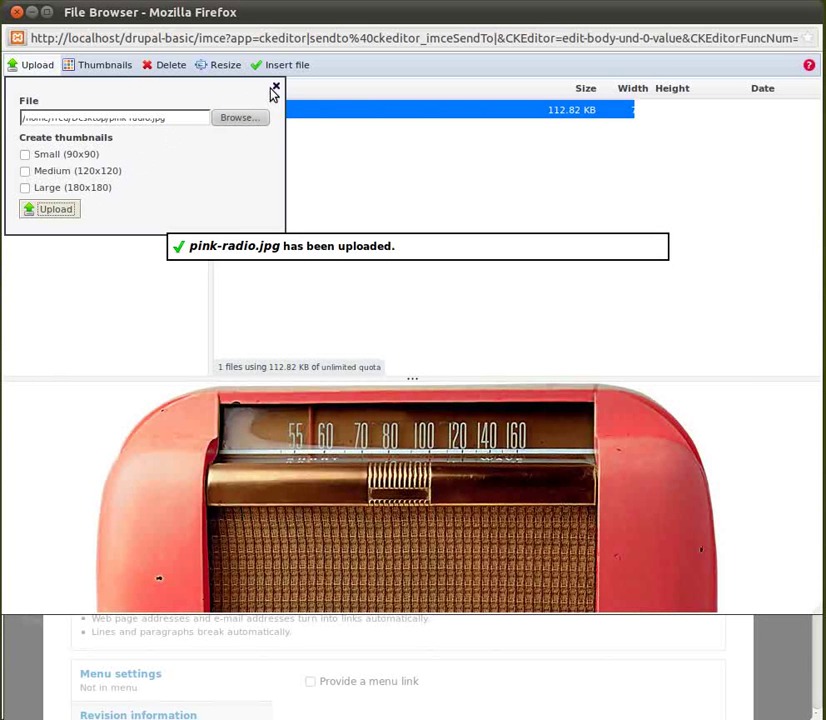
Make a new 400 × 238 resized copy of pink-radio.jpg and insert it as the image.
left_click(277, 90)
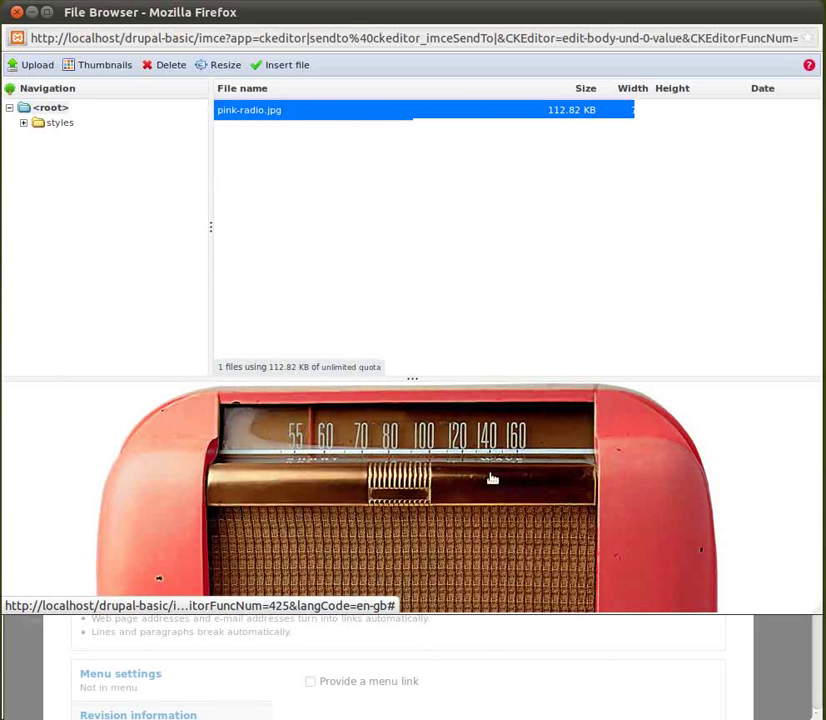
left_click(228, 66)
type("400")
left_click(383, 104)
type("238")
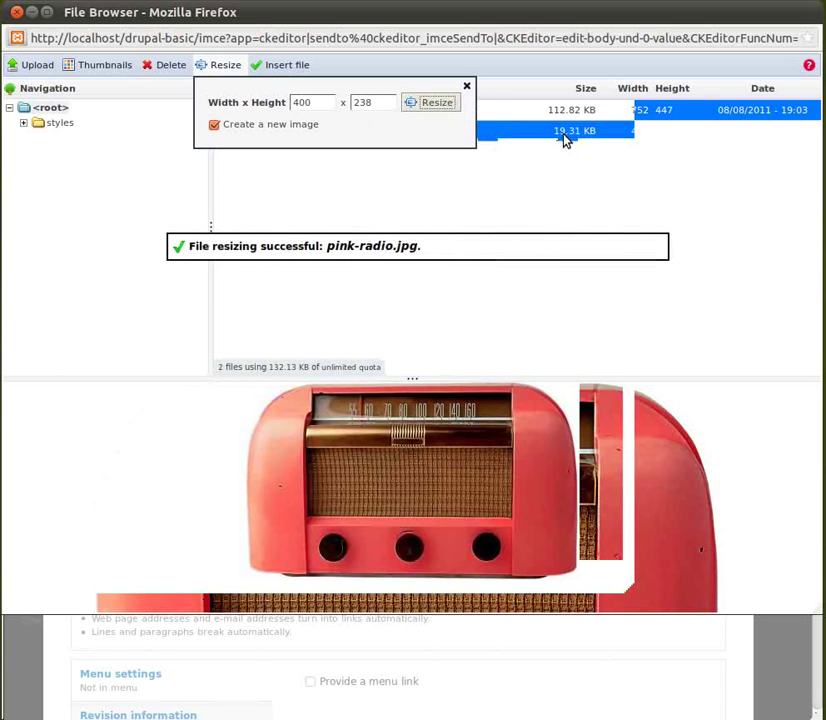
left_click(466, 89)
left_click(281, 66)
Confirm the Image Properties to place the 400 × 238 pink-radio_0.jpg in the body.
left_click(438, 589)
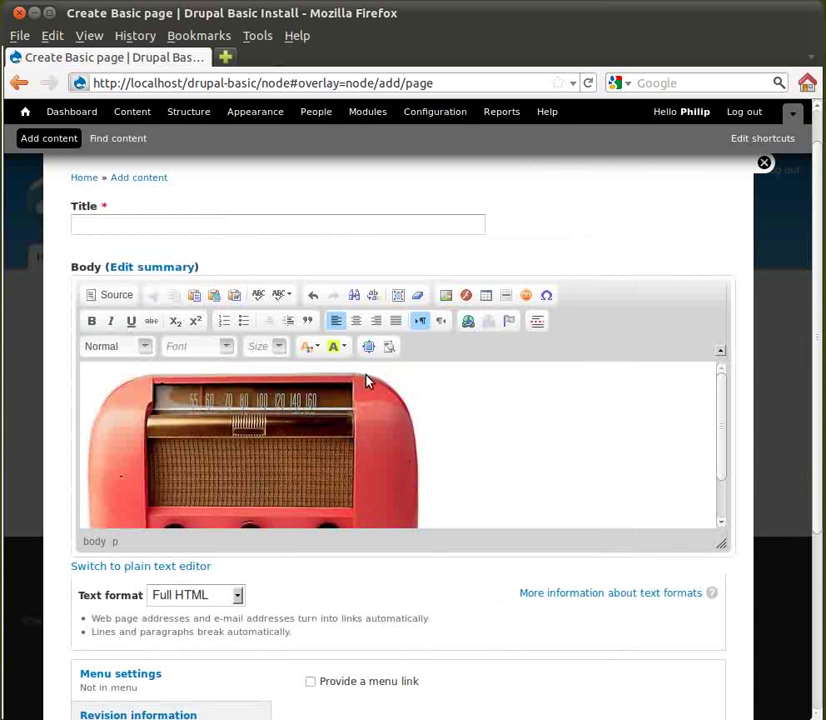